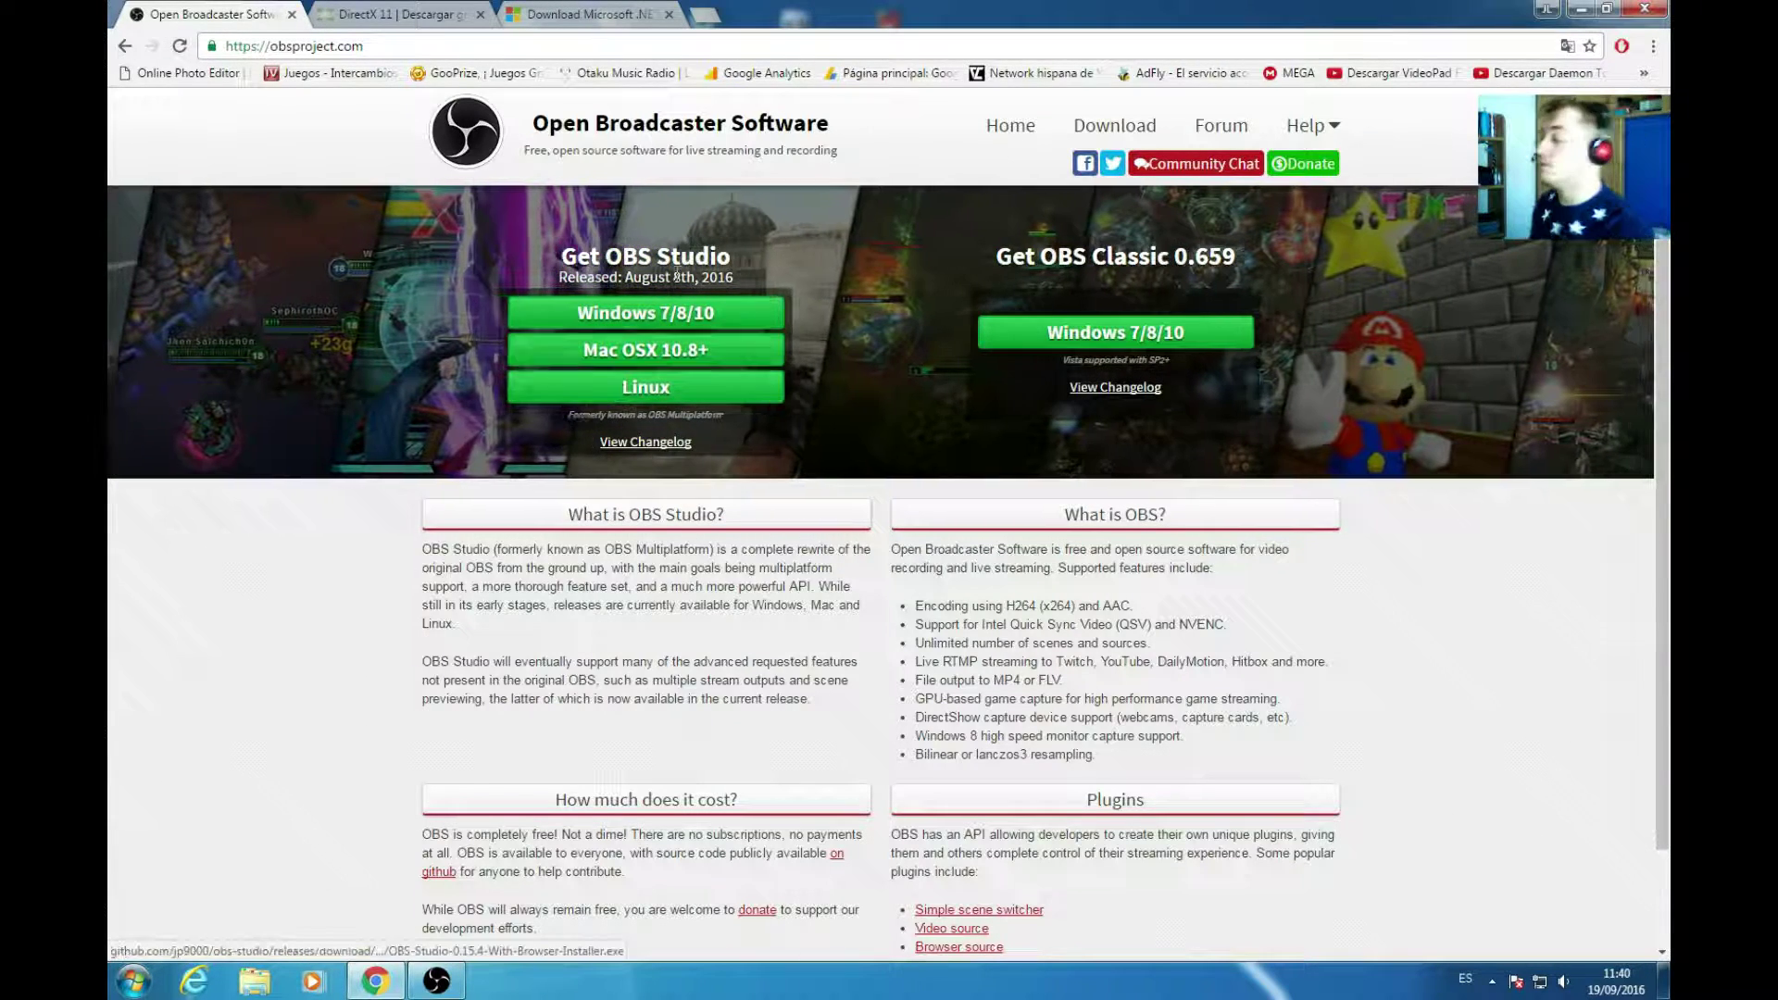
# - Review the download pages for OBS, DirectX 11 and Microsoft .NET Framework 4.6.1, and minimize the browser
pyautogui.click(438, 10)
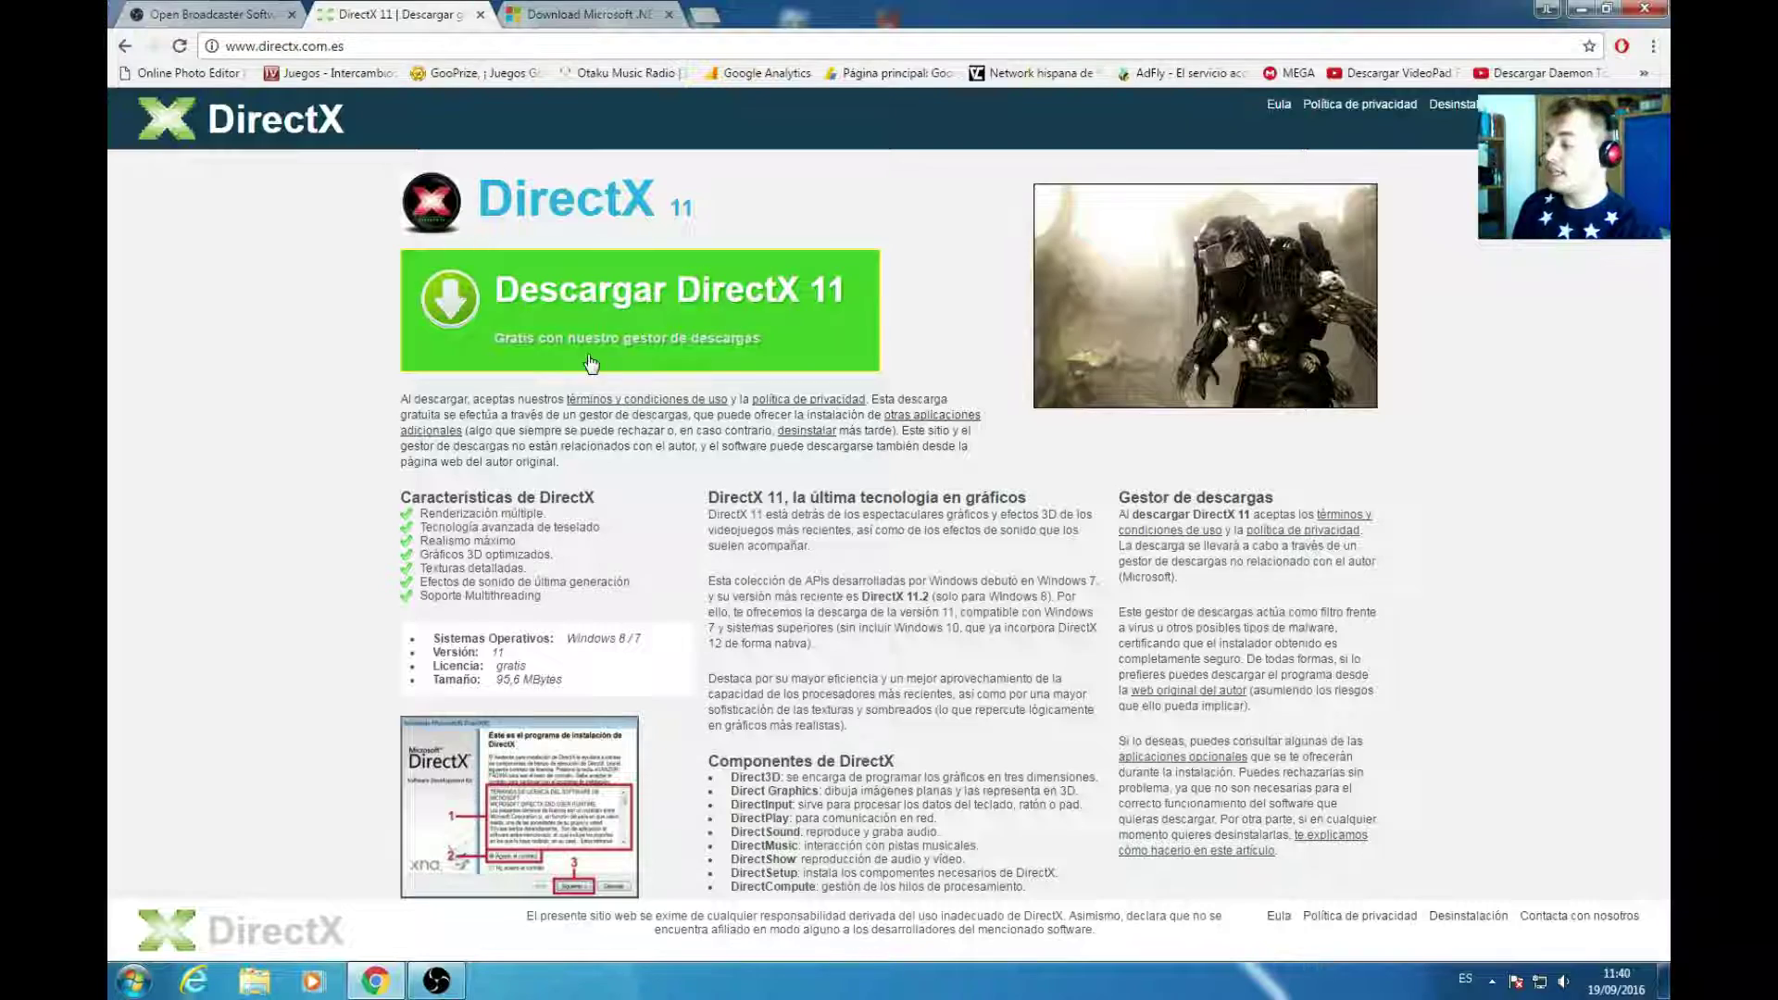
pyautogui.click(564, 9)
pyautogui.click(268, 13)
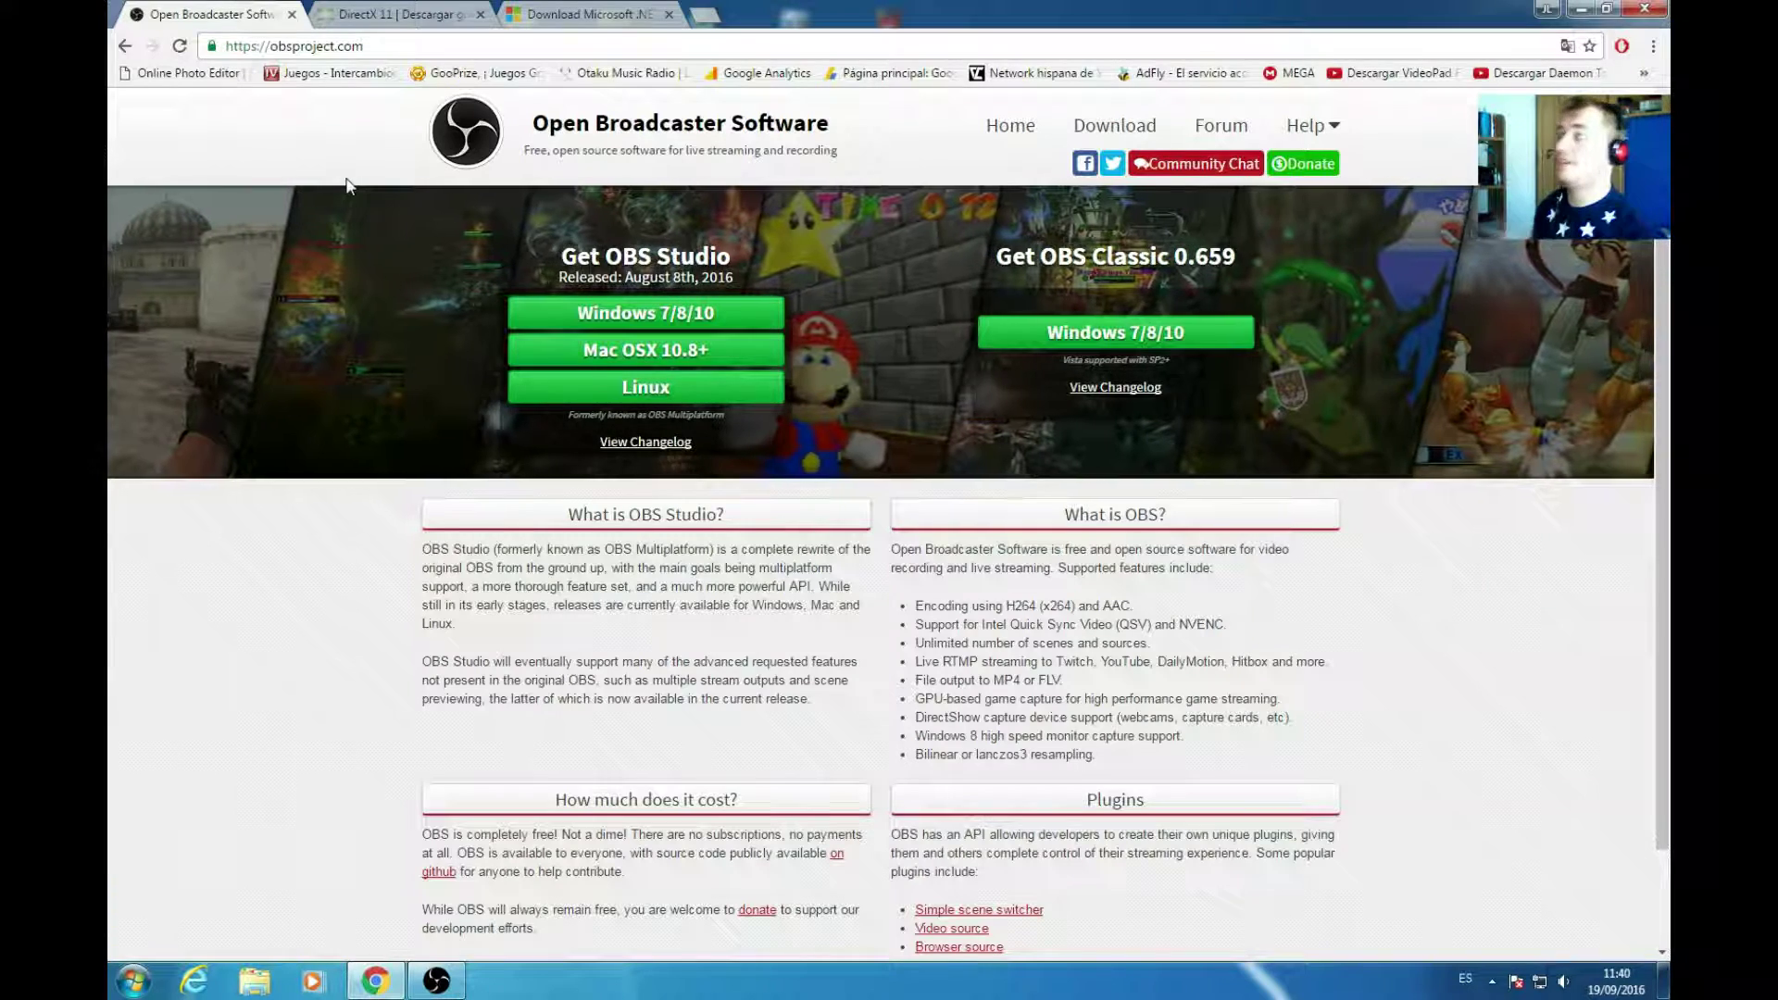
pyautogui.click(343, 11)
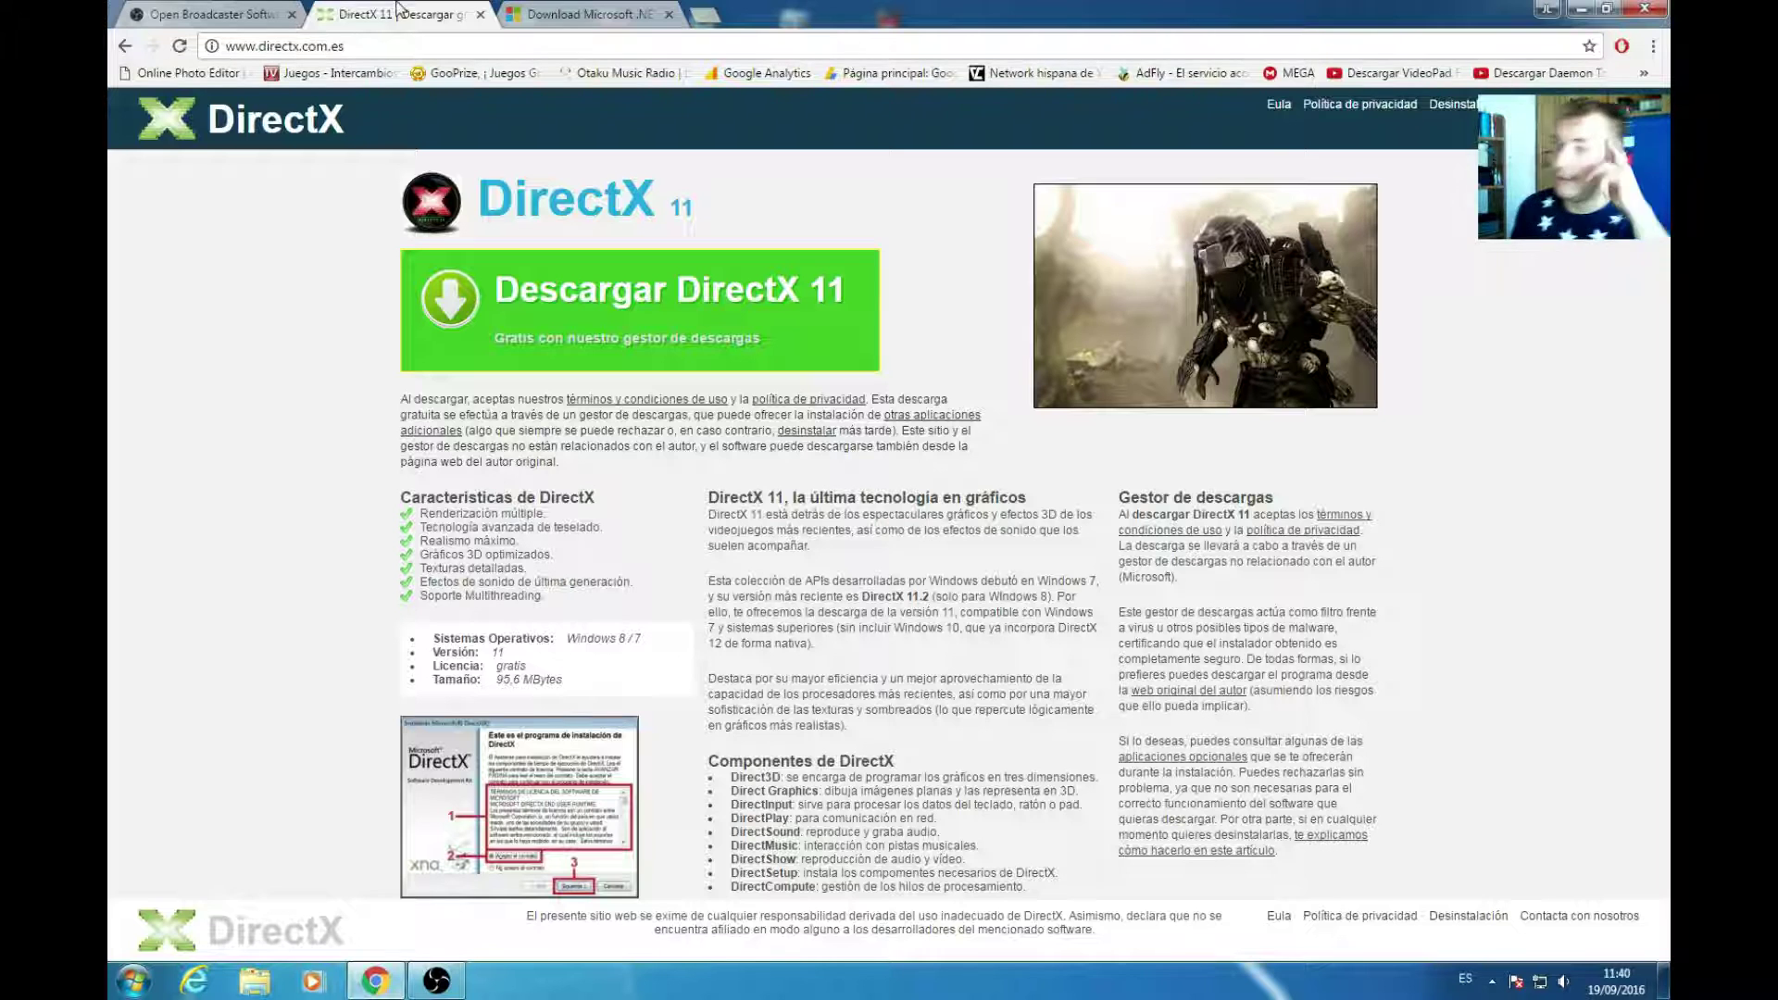
pyautogui.click(569, 11)
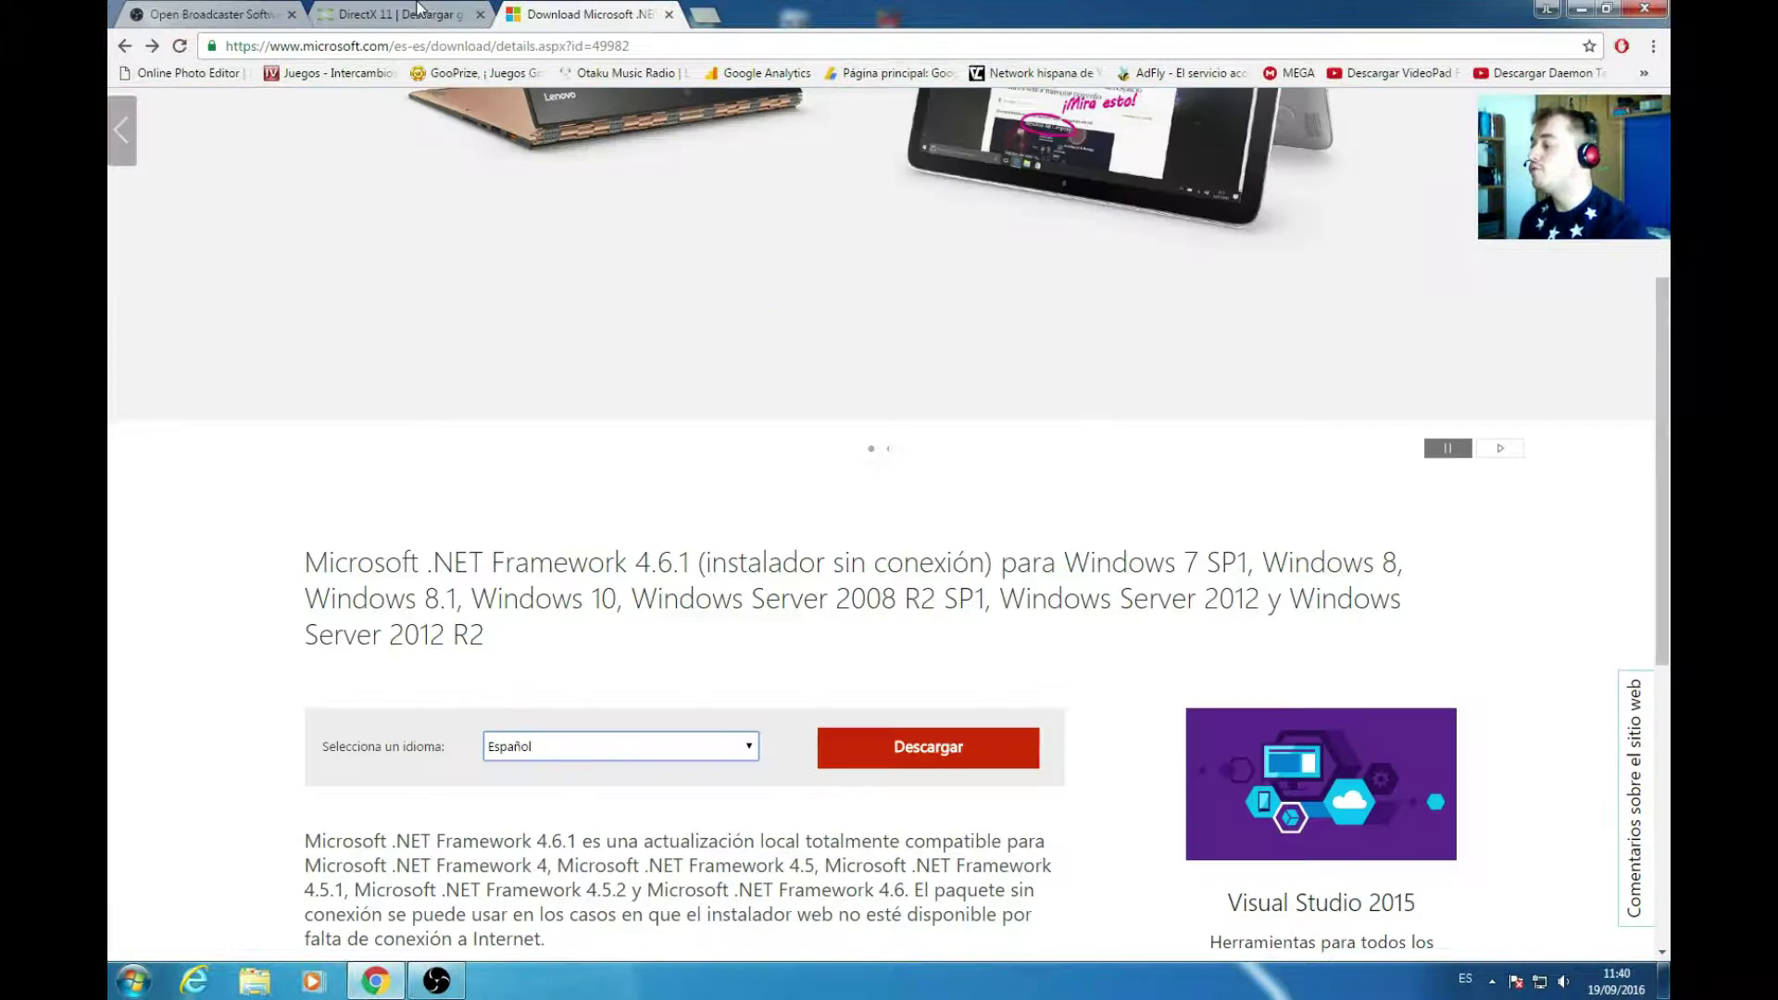
pyautogui.click(1581, 8)
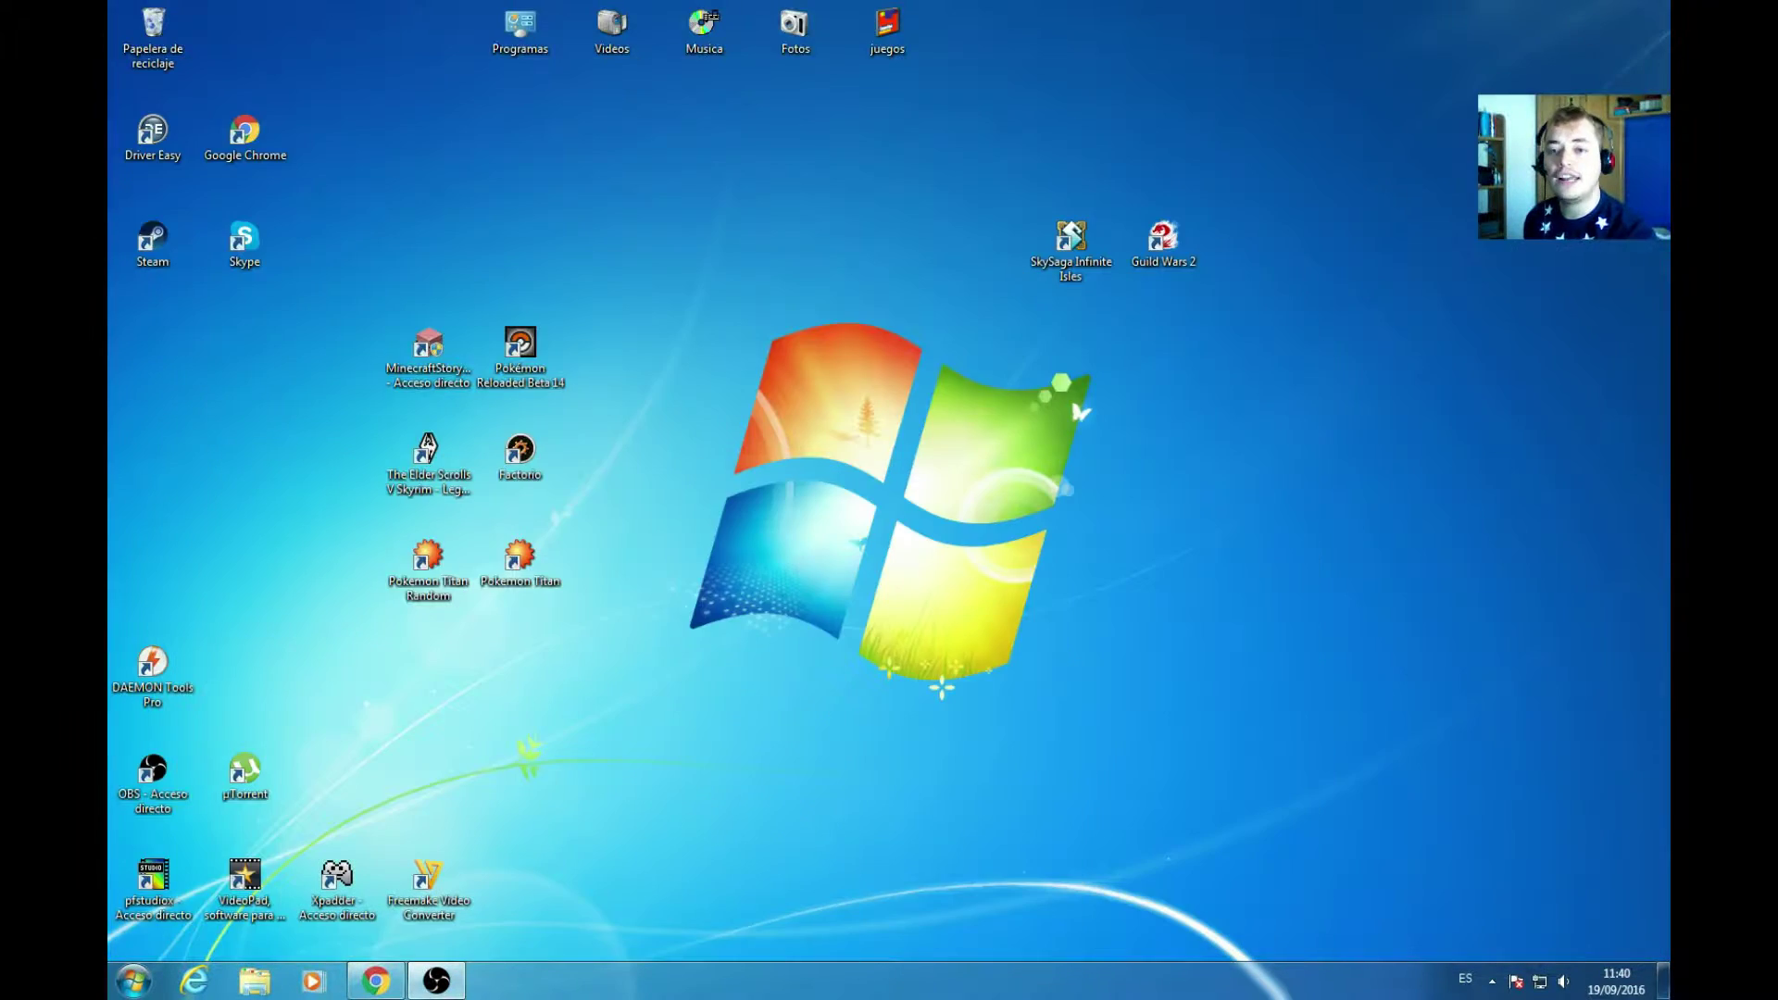
# - Switch to Open Broadcaster Software, open its configuration and examine the General and Encoder settings
pyautogui.moveTo(1672, 109); pyautogui.dragTo(824, 2)
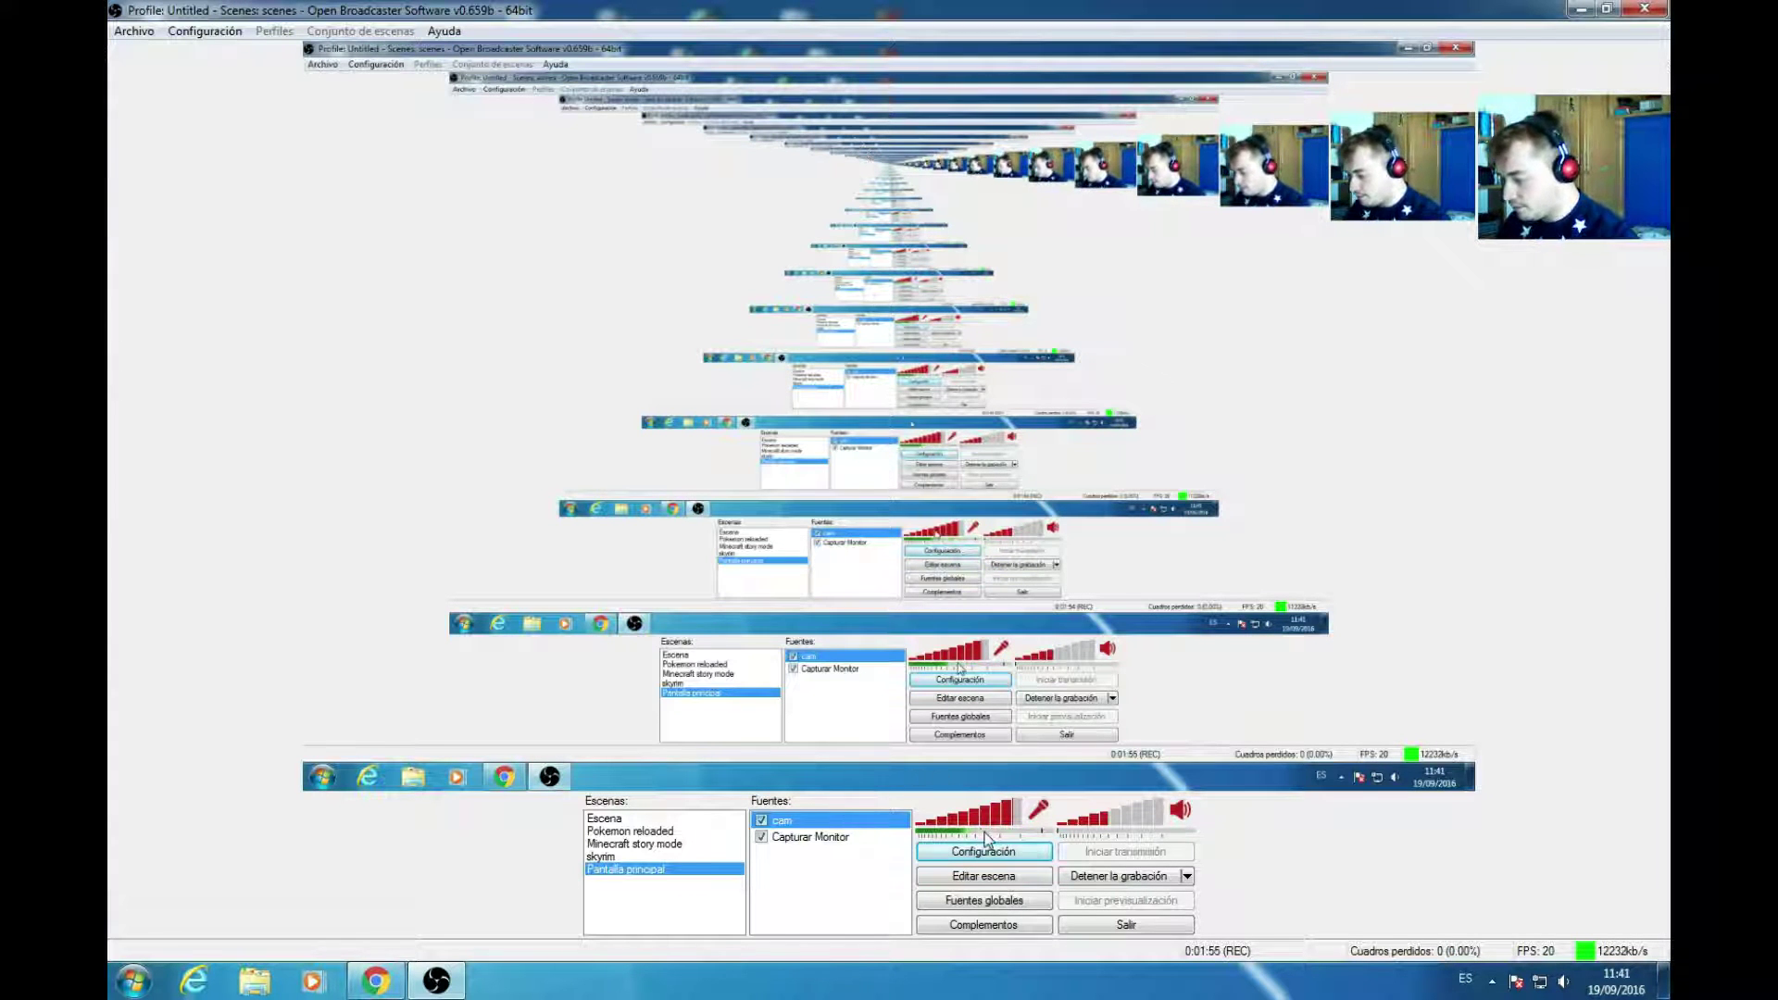
pyautogui.click(987, 852)
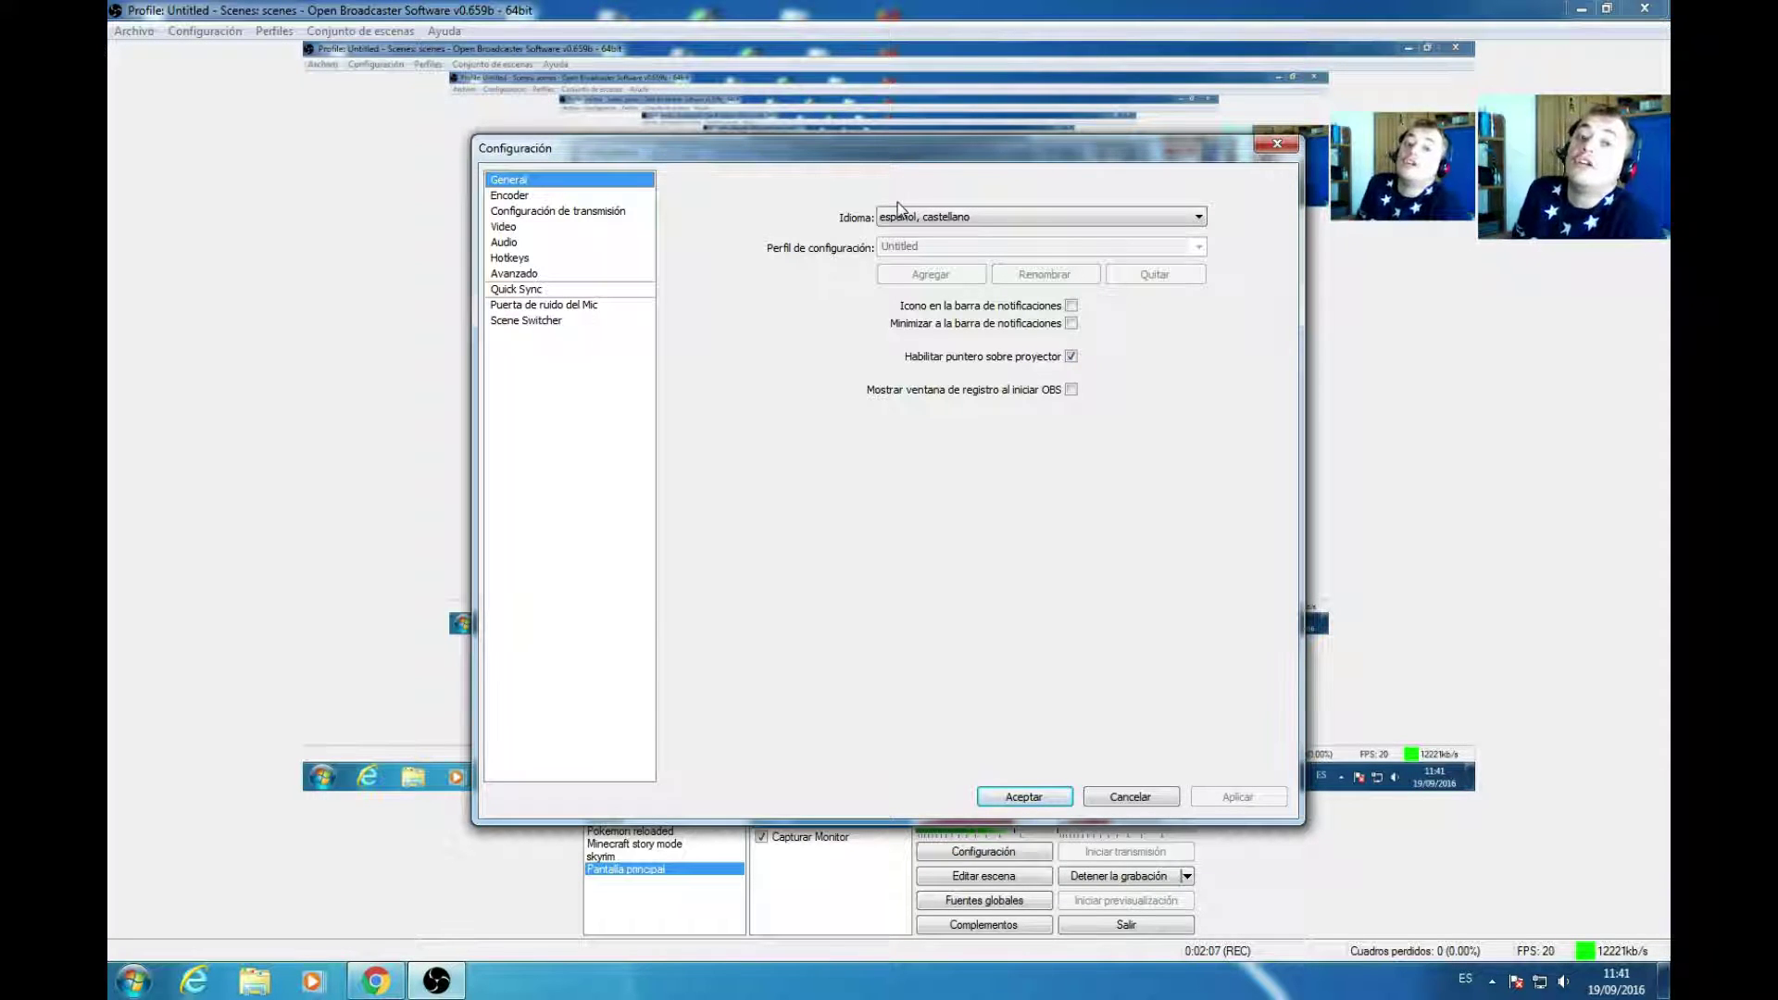
pyautogui.click(557, 196)
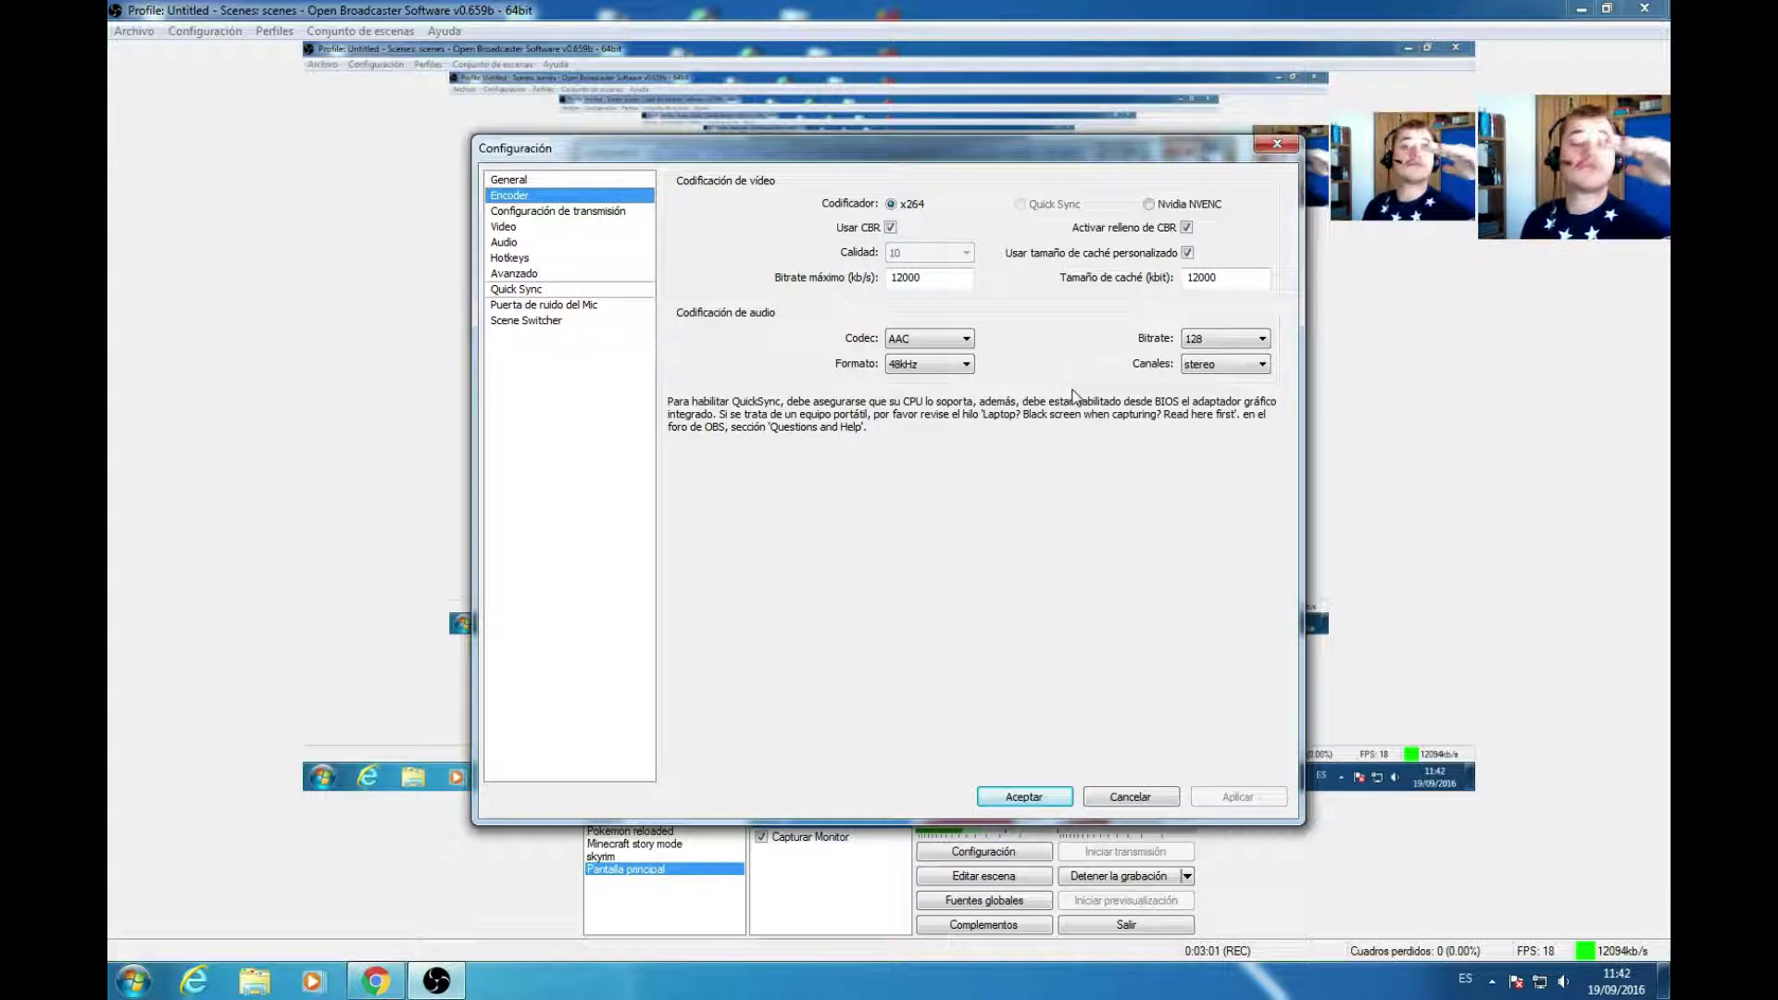
# - Set the transmission mode to "Sólo grabar a archivo" and check the save dialog for the recording path, cancelling it
pyautogui.click(597, 212)
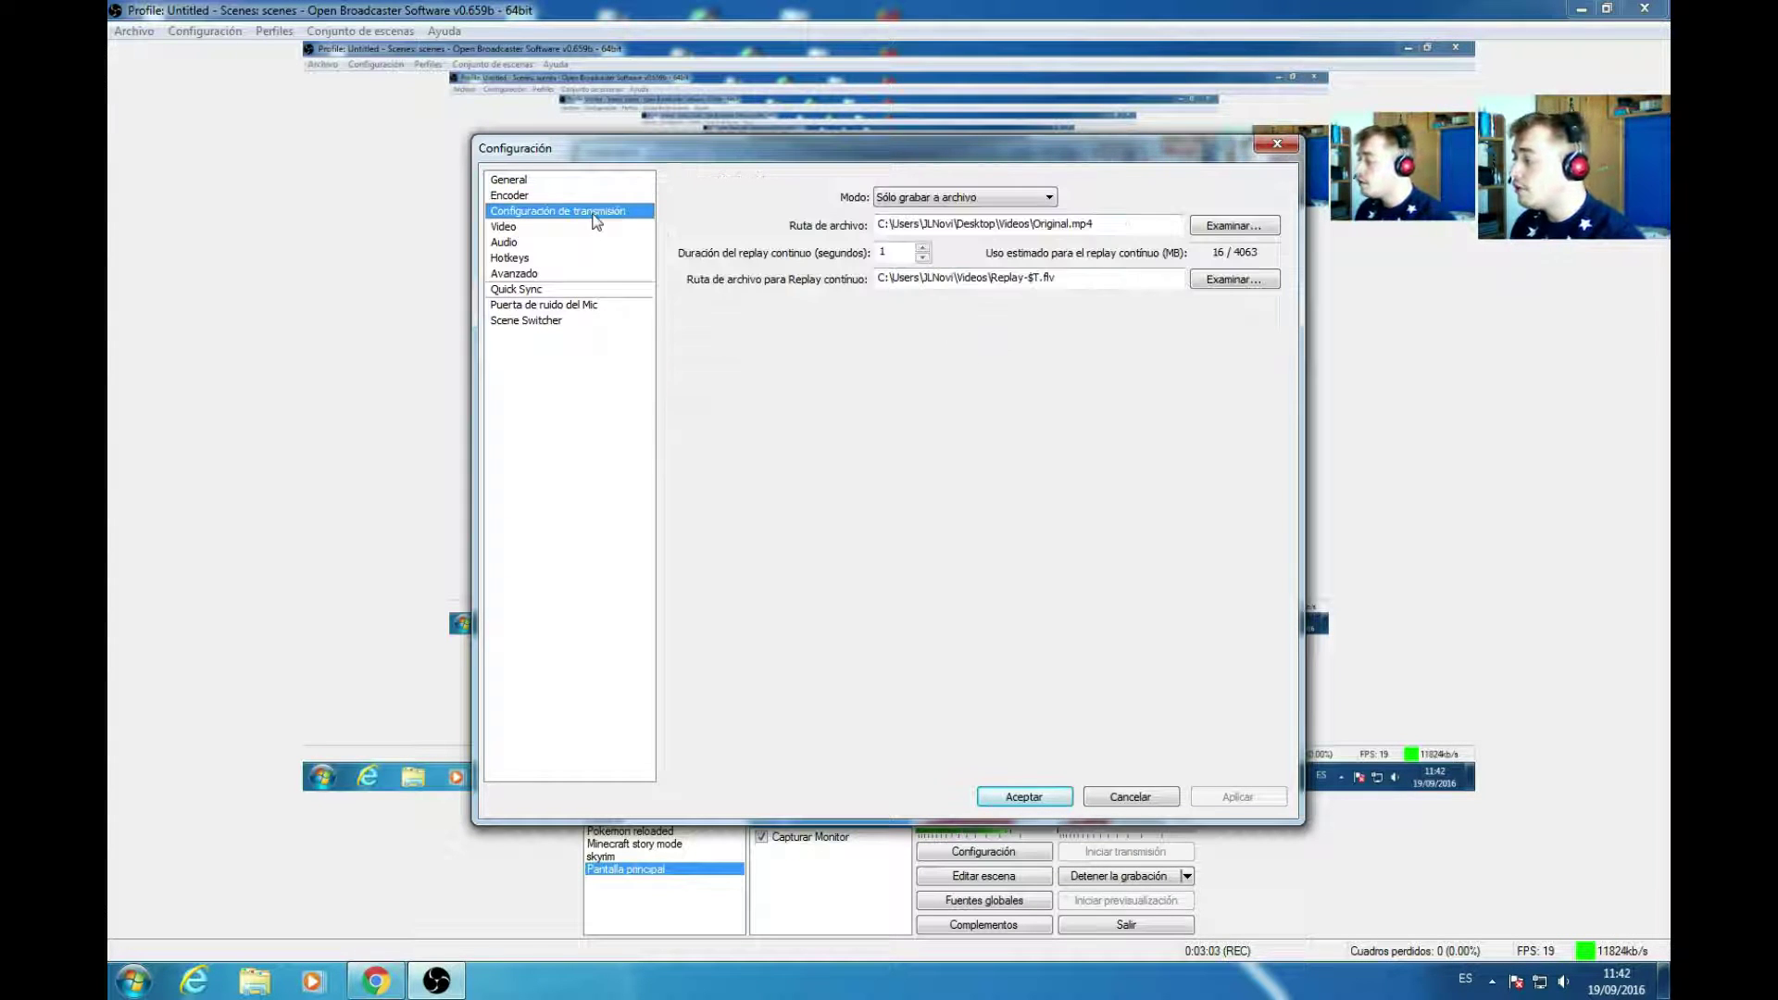
pyautogui.click(897, 198)
pyautogui.click(881, 383)
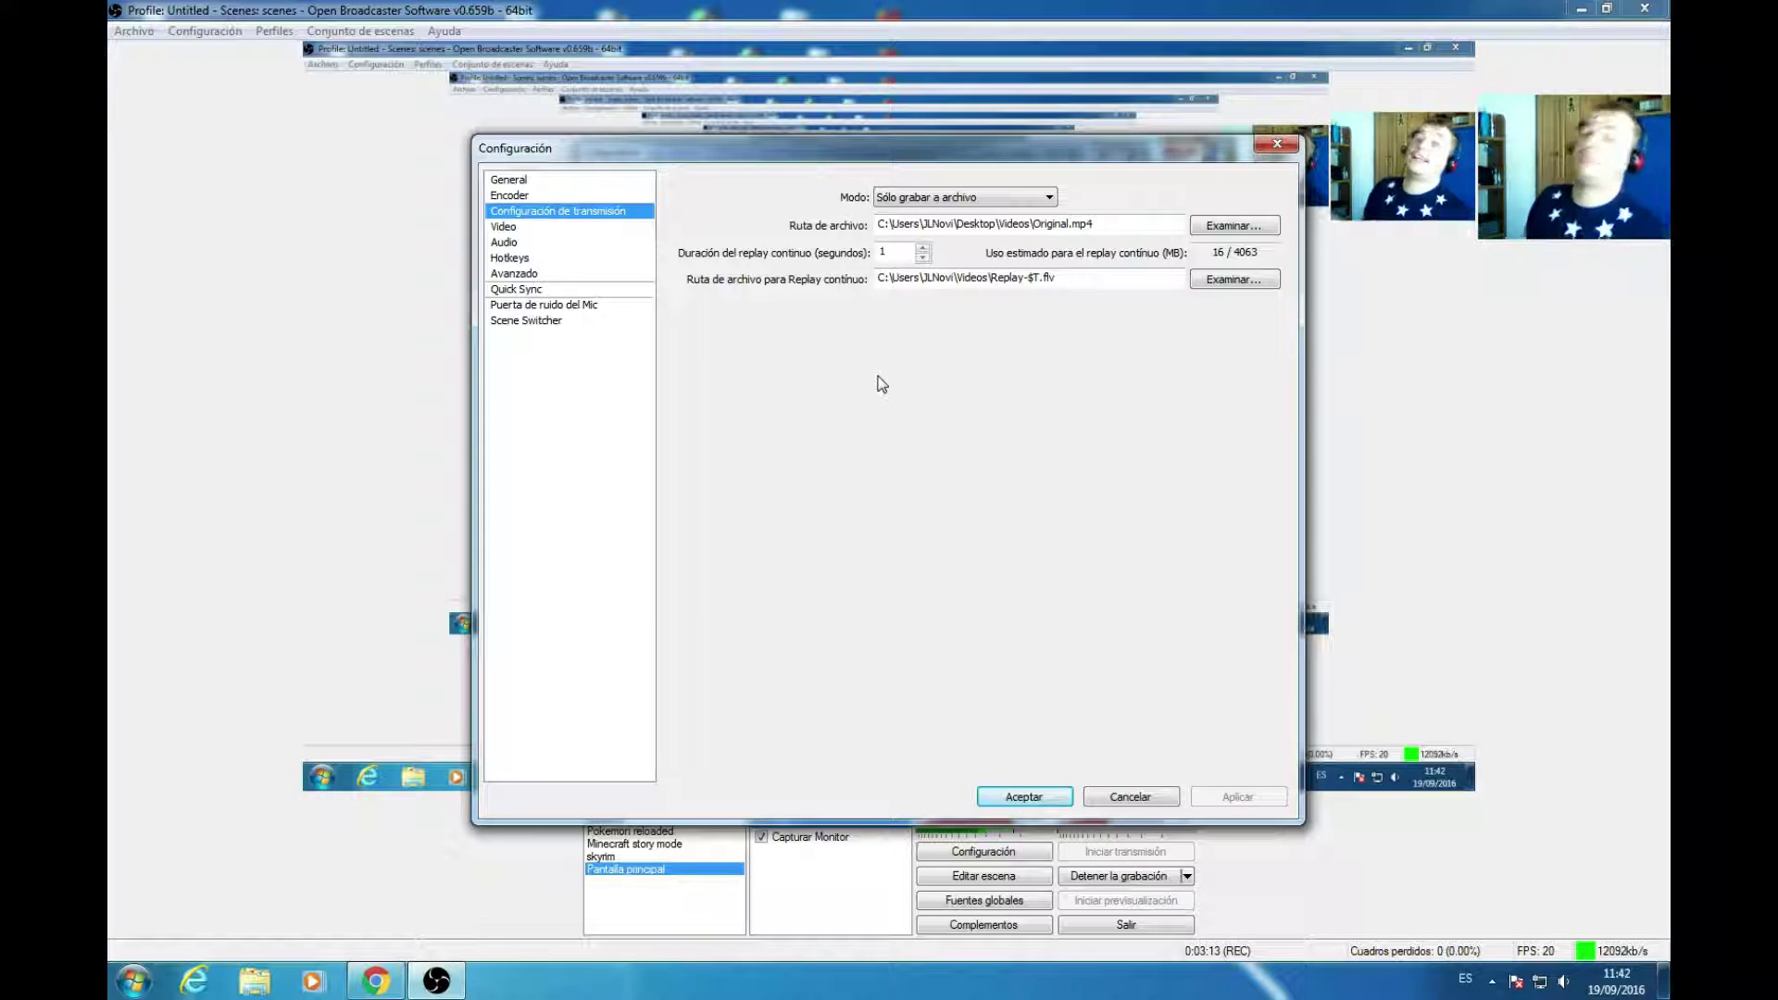
pyautogui.click(921, 197)
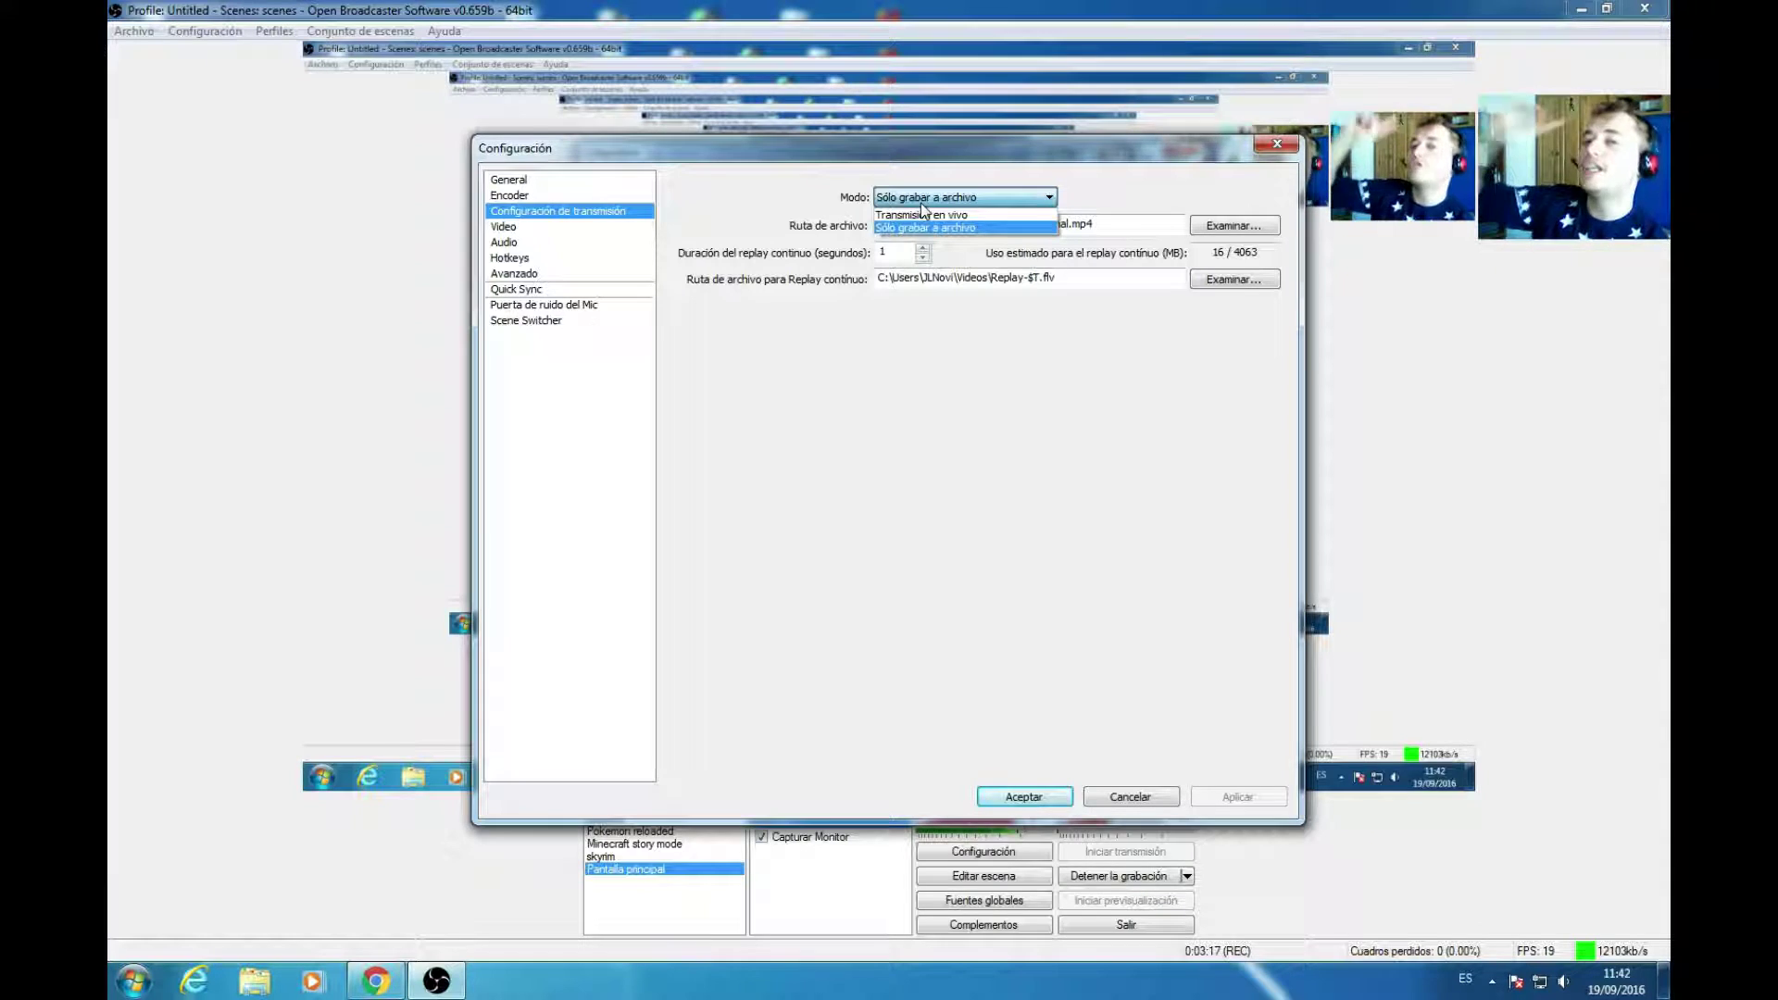
pyautogui.click(923, 227)
pyautogui.click(926, 197)
pyautogui.click(923, 228)
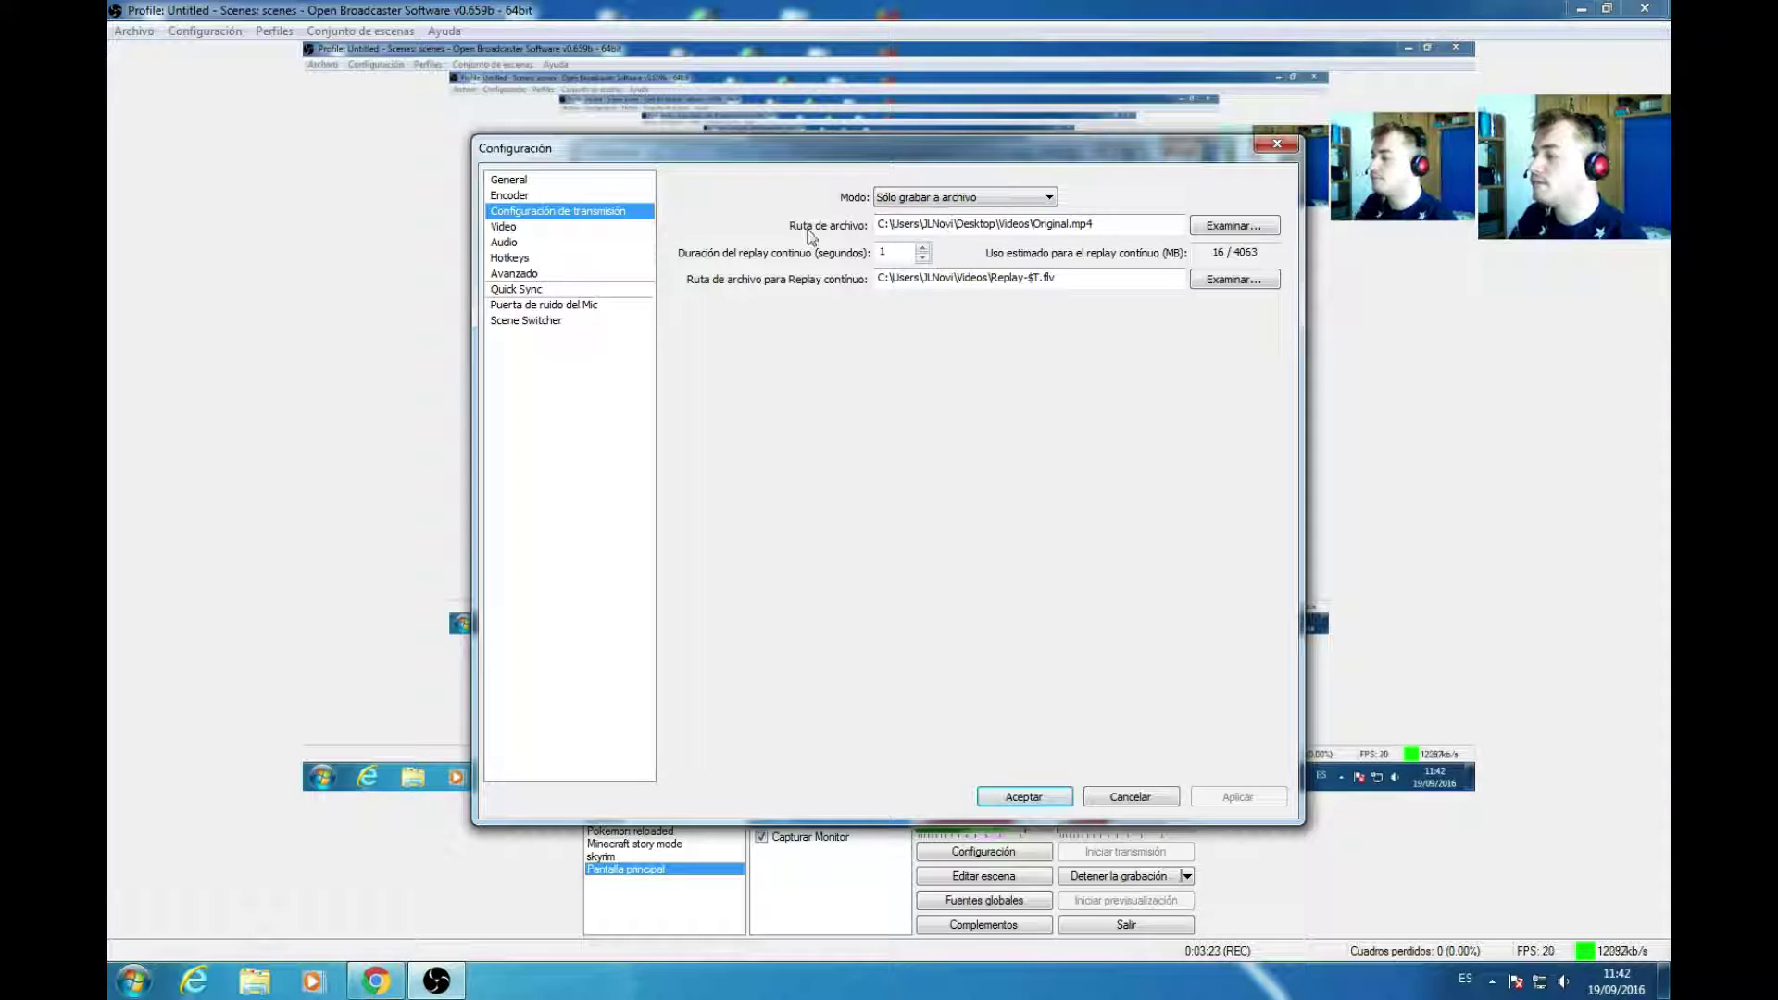
pyautogui.click(1242, 238)
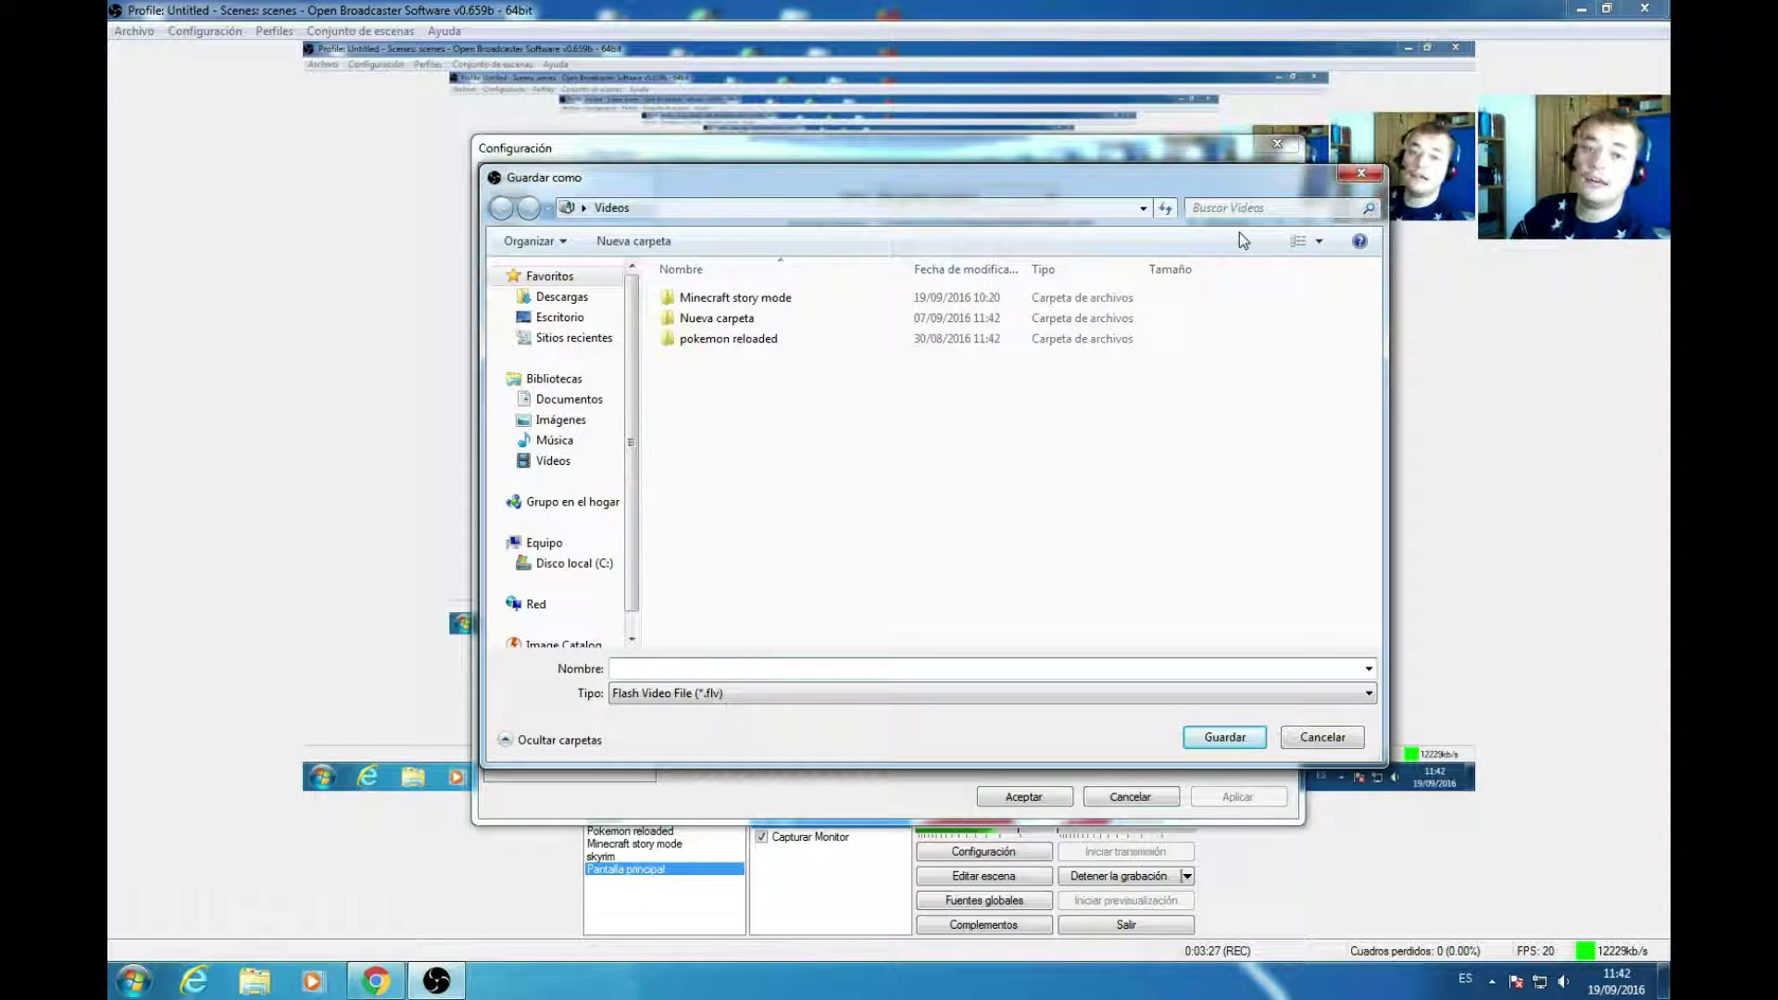
pyautogui.click(1363, 172)
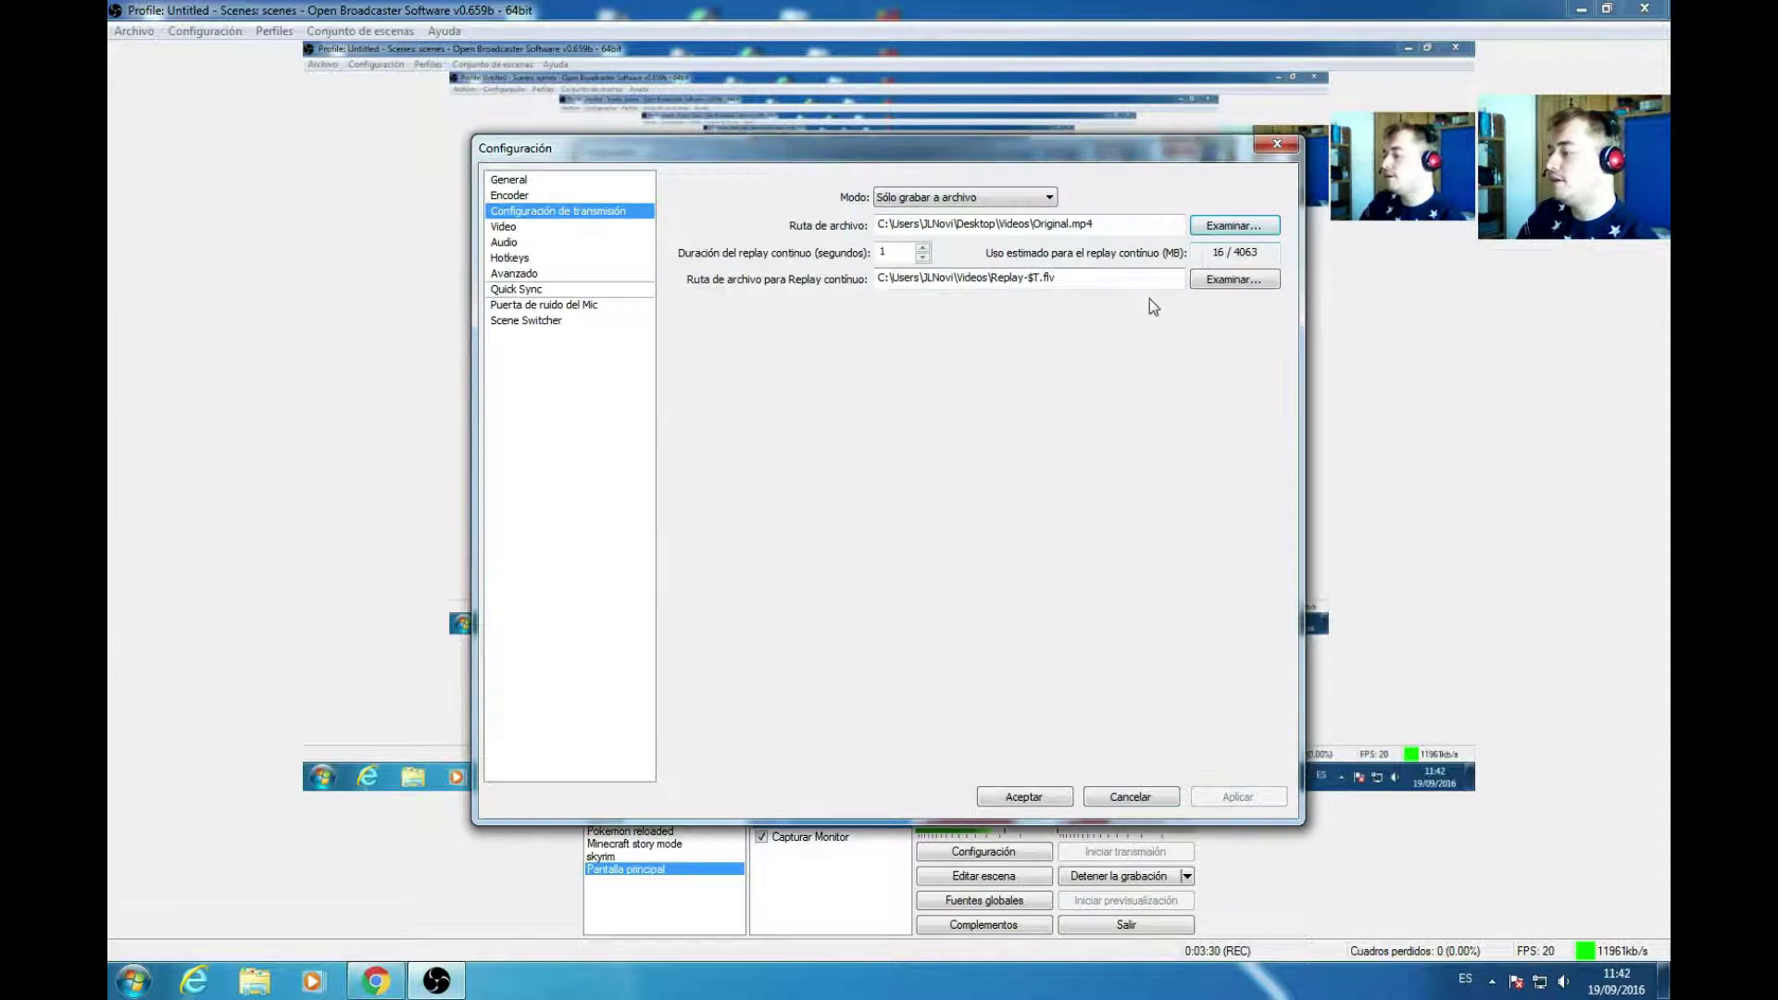
# - Select NVIDIA GeForce GTX 650 as the video adapter in the video settings
pyautogui.click(533, 227)
pyautogui.click(992, 196)
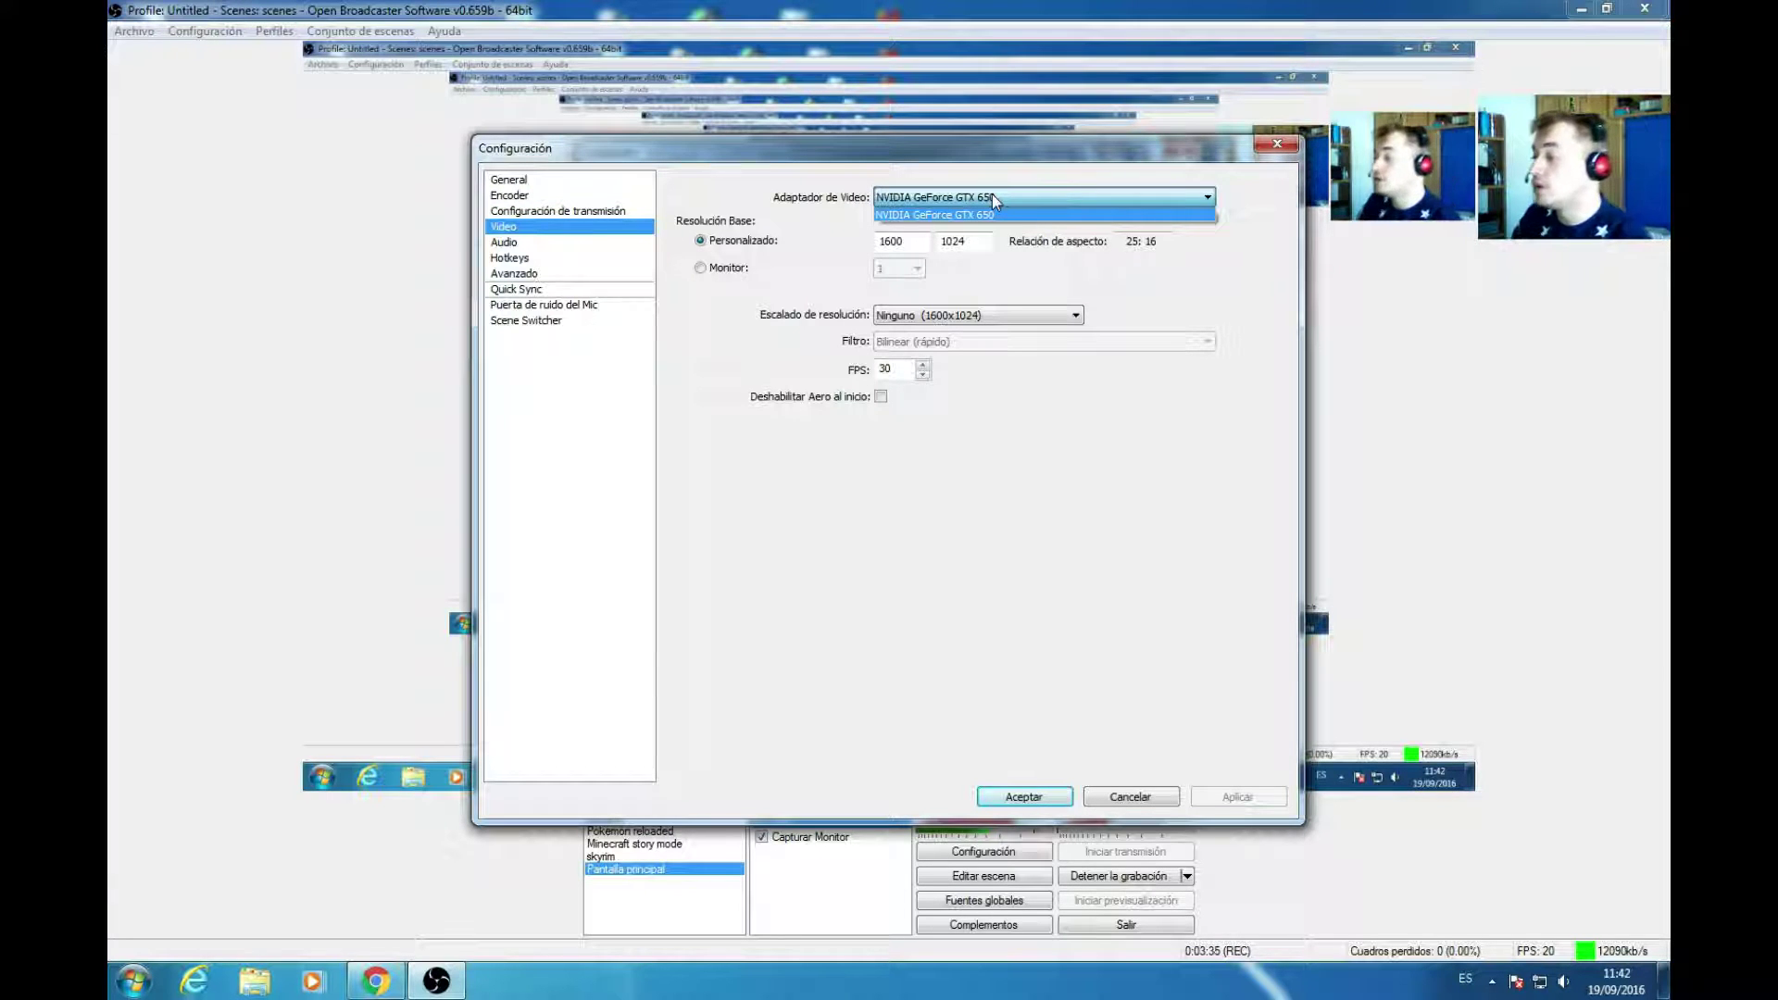
pyautogui.click(982, 214)
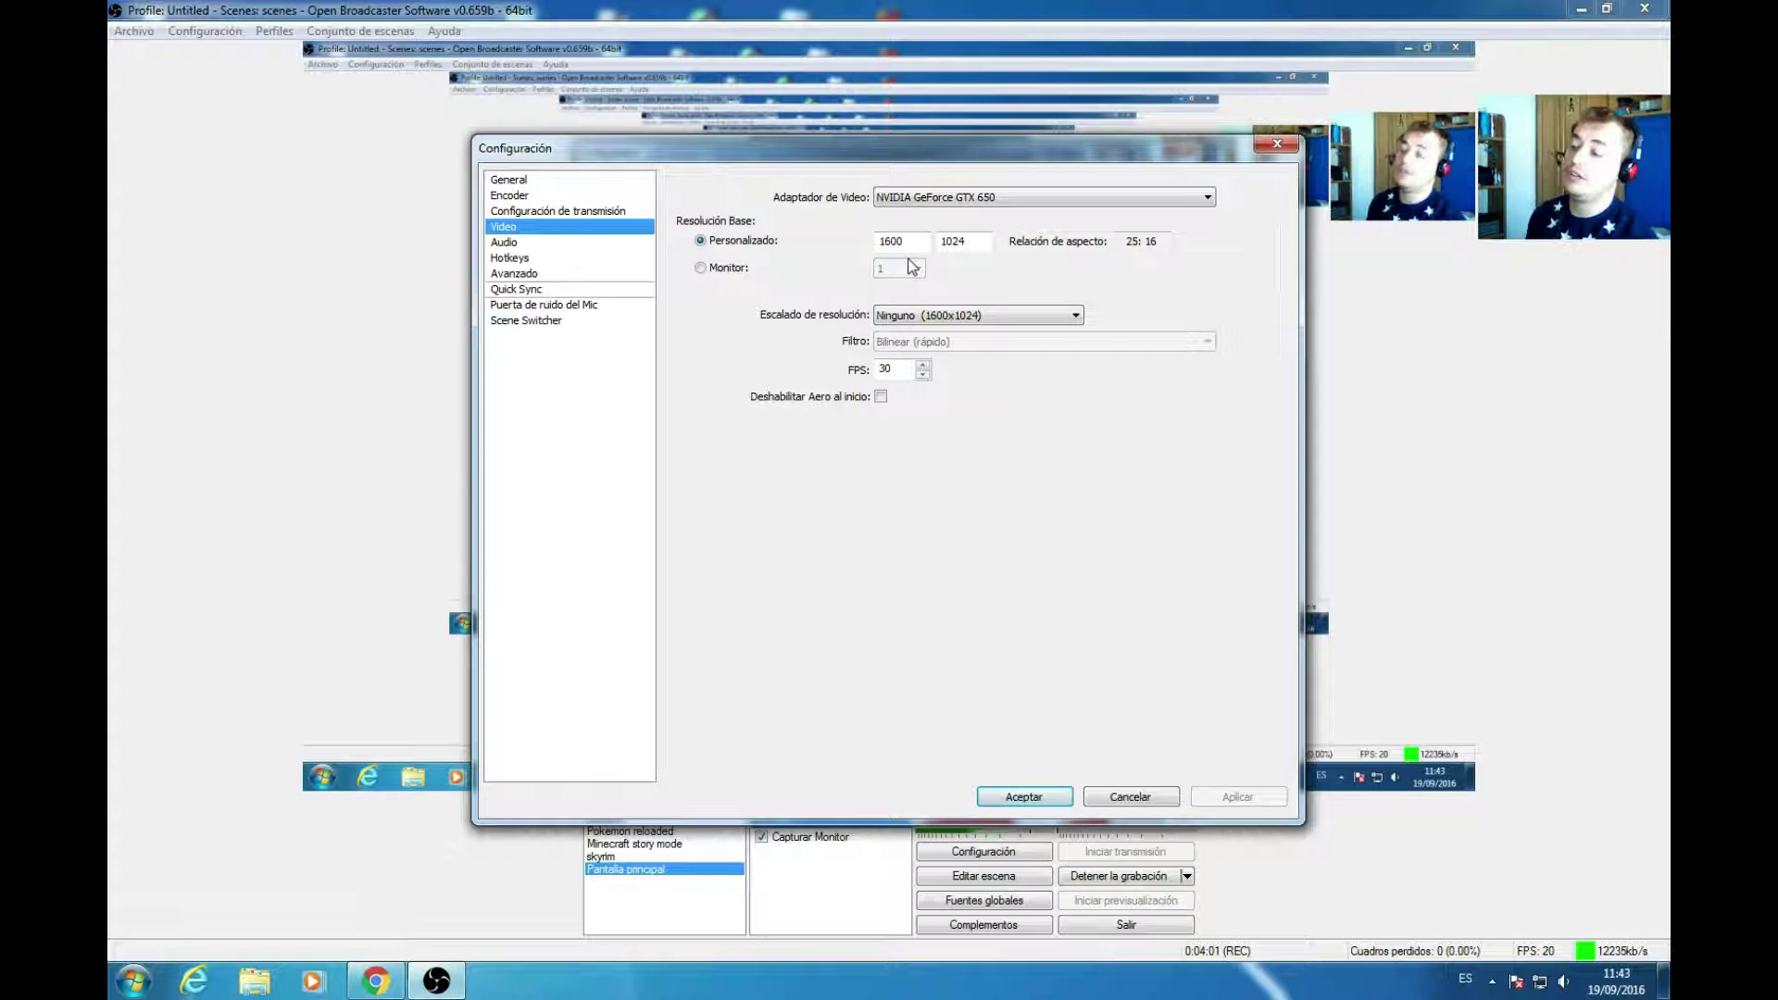
# - Review the audio devices, choose Micrófono (ROCCAT Kulo) as the microphone, and switch to the Hotkeys settings without saving the changes
pyautogui.click(536, 246)
pyautogui.click(1024, 197)
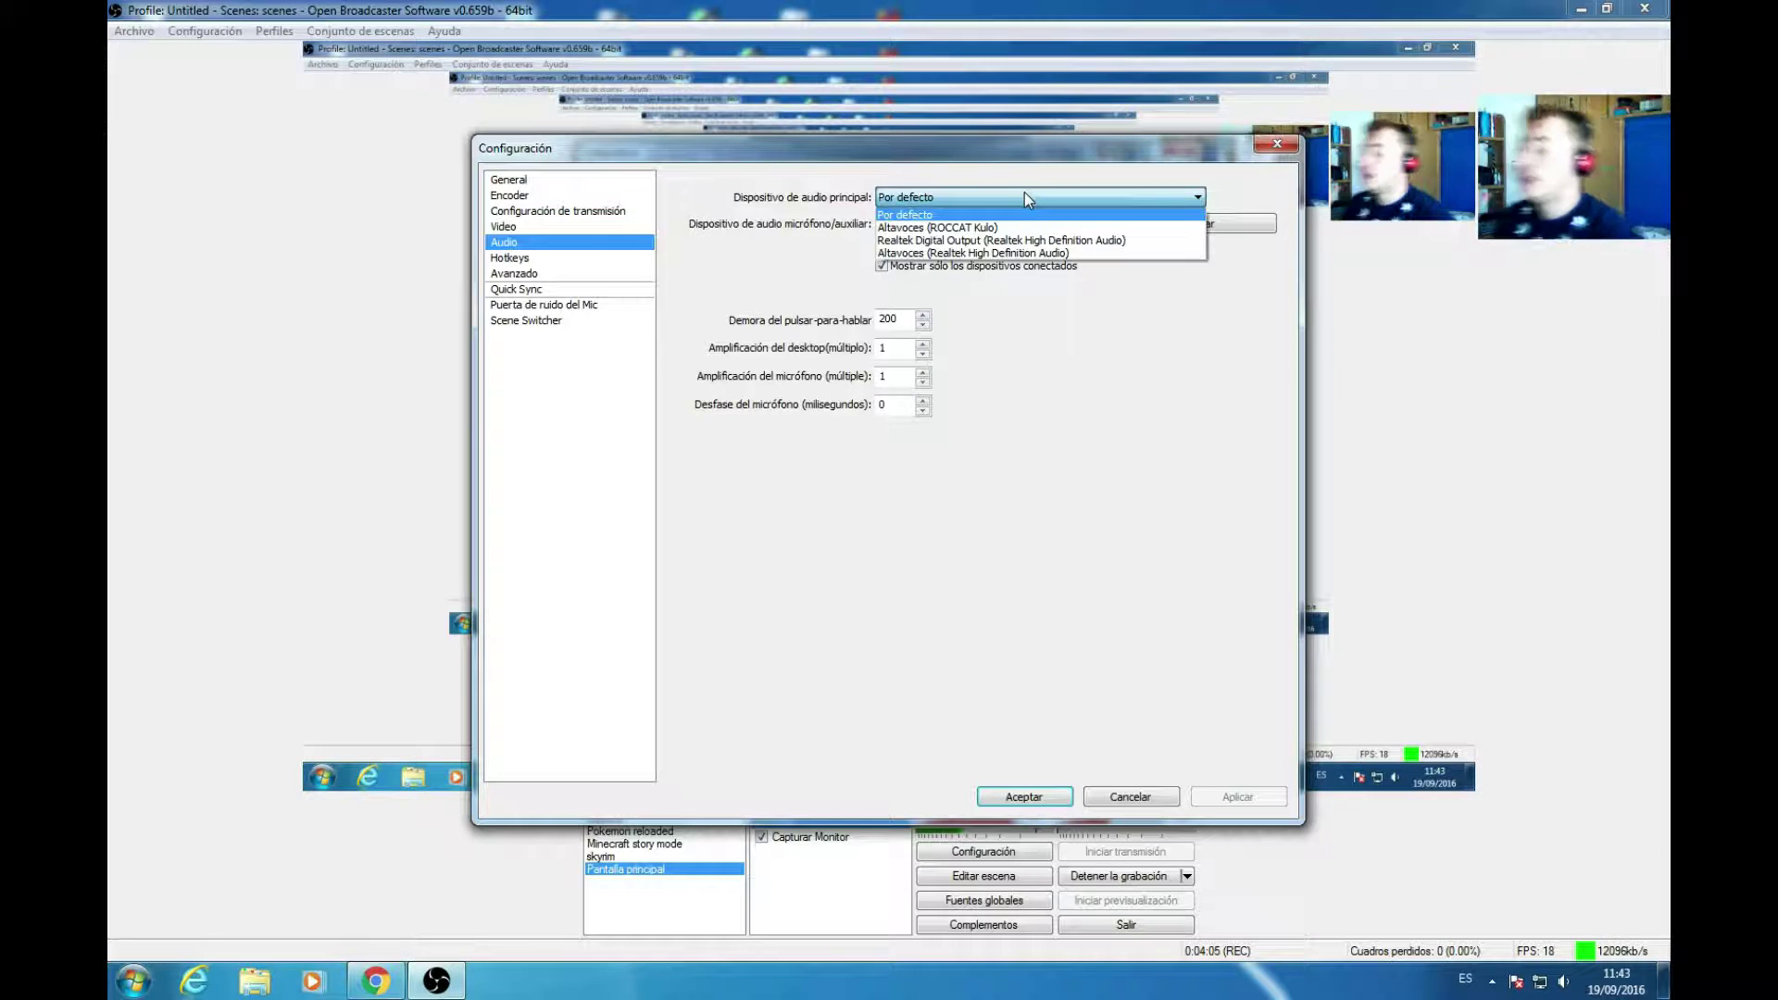
pyautogui.click(1024, 197)
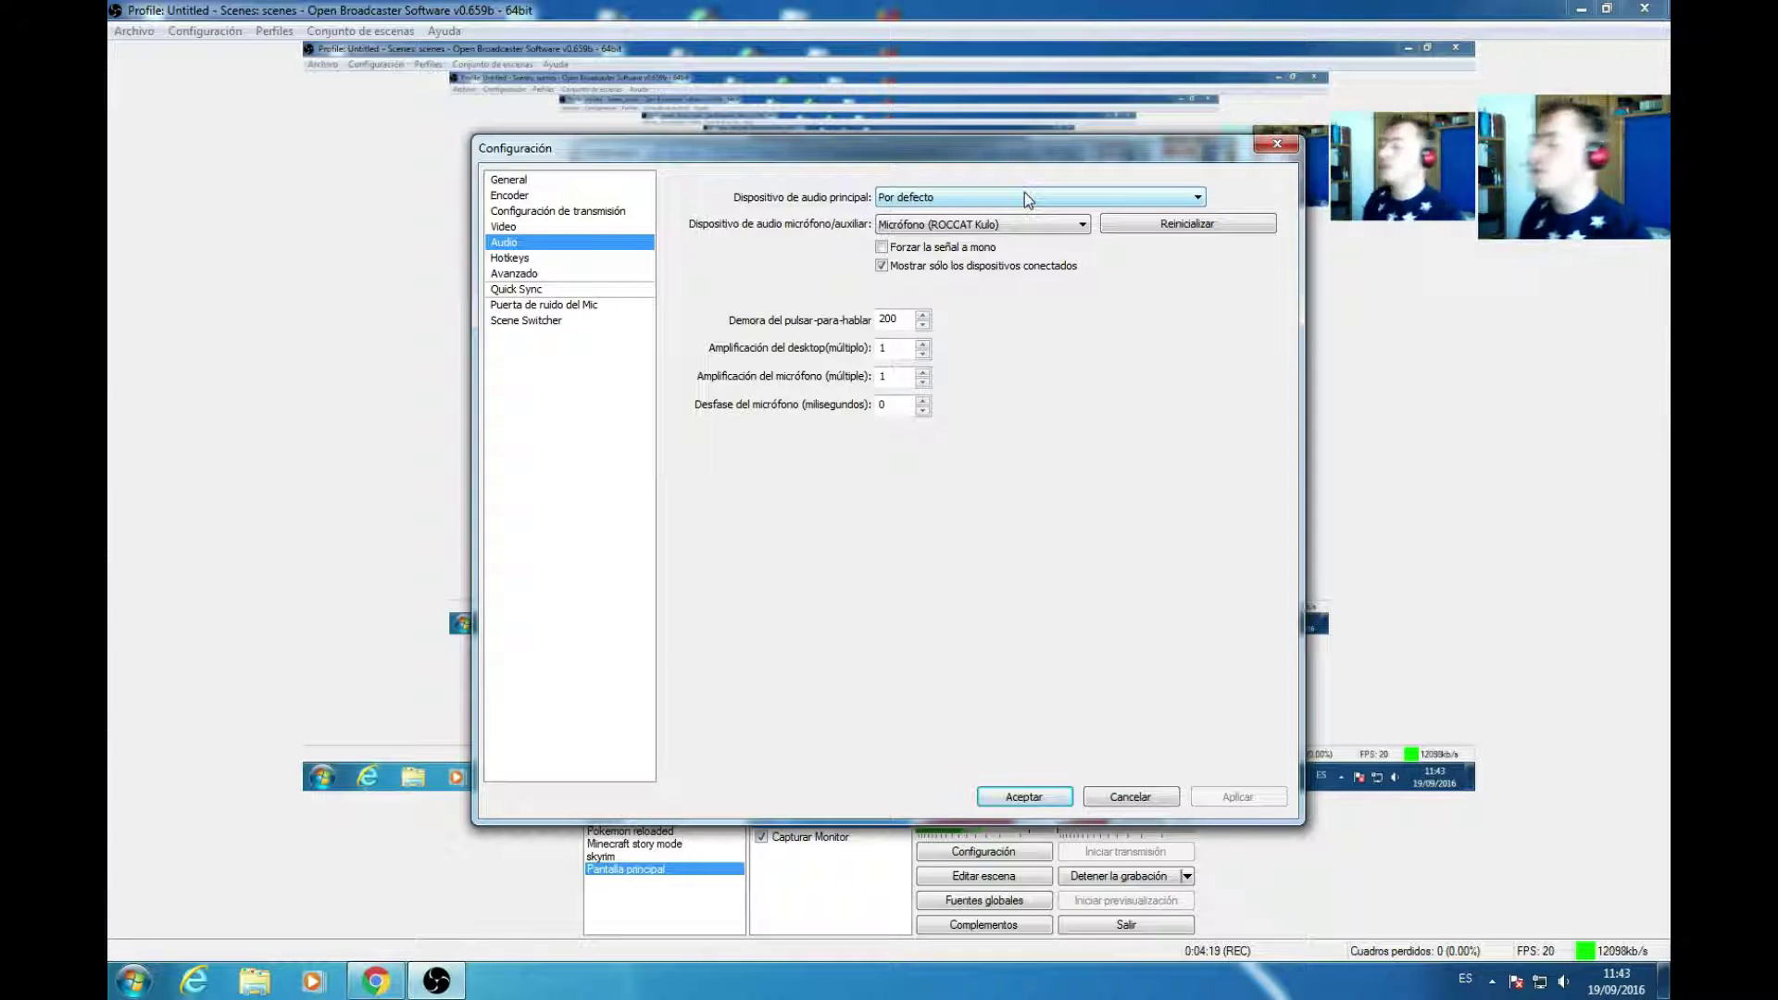
pyautogui.click(979, 227)
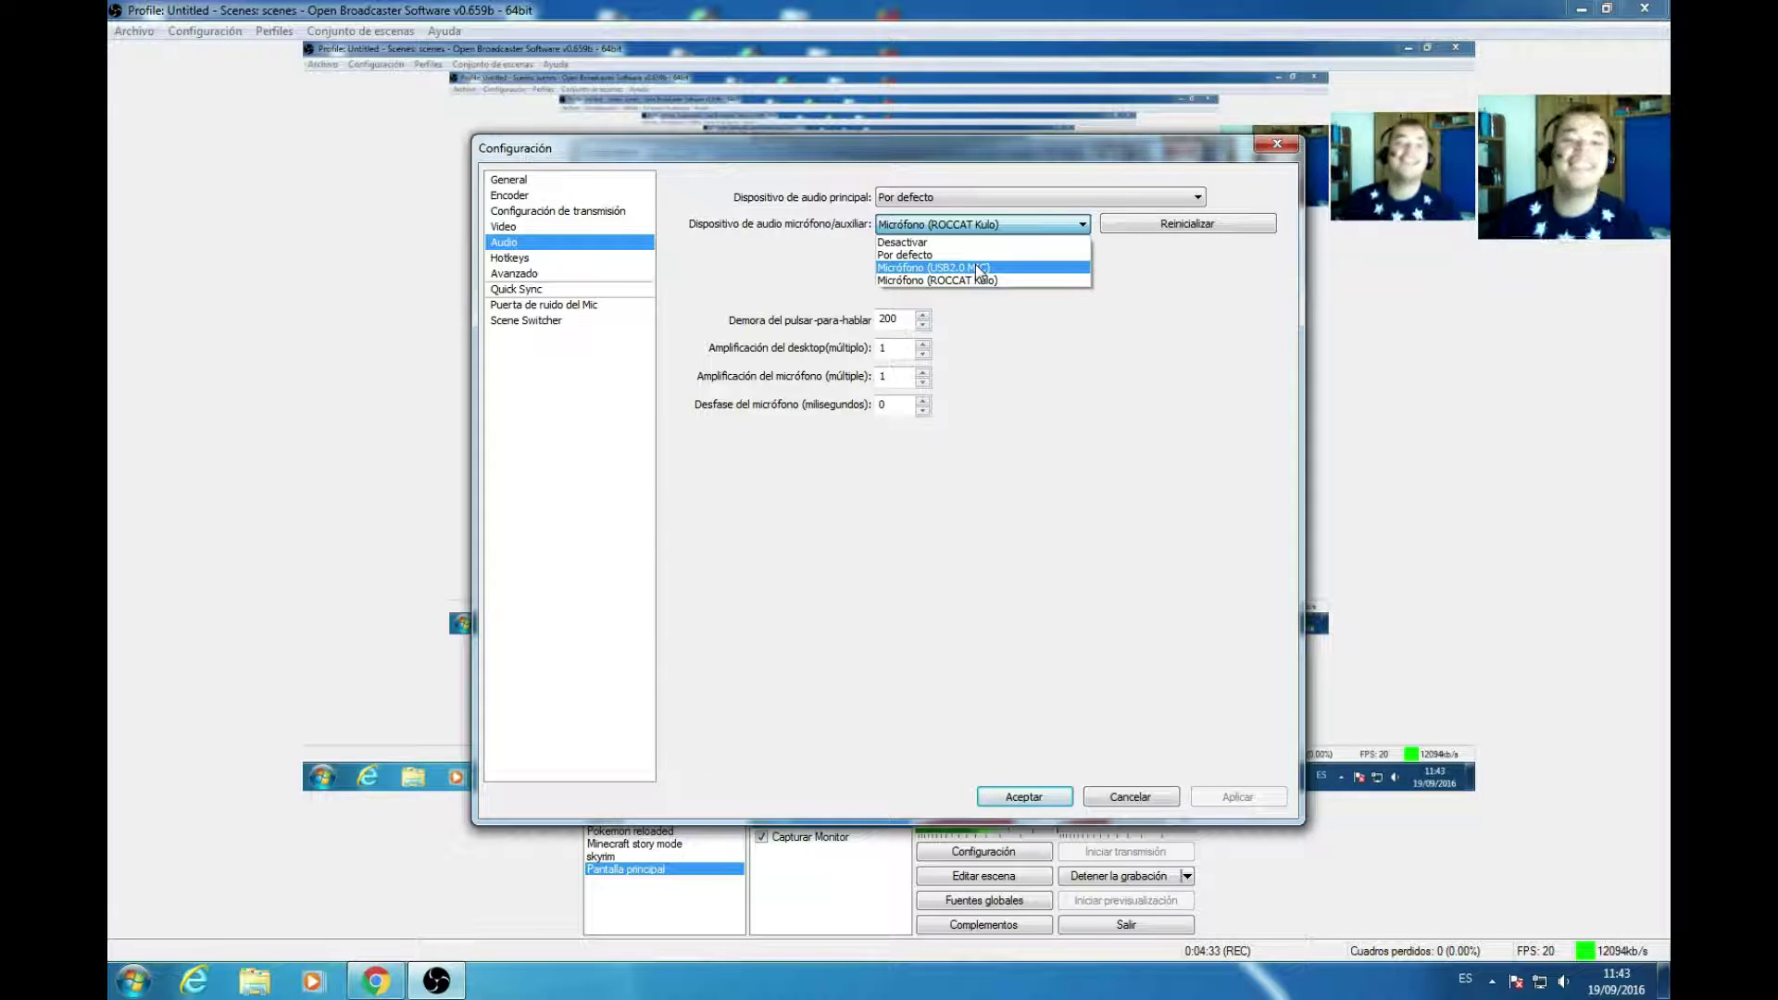
pyautogui.click(943, 279)
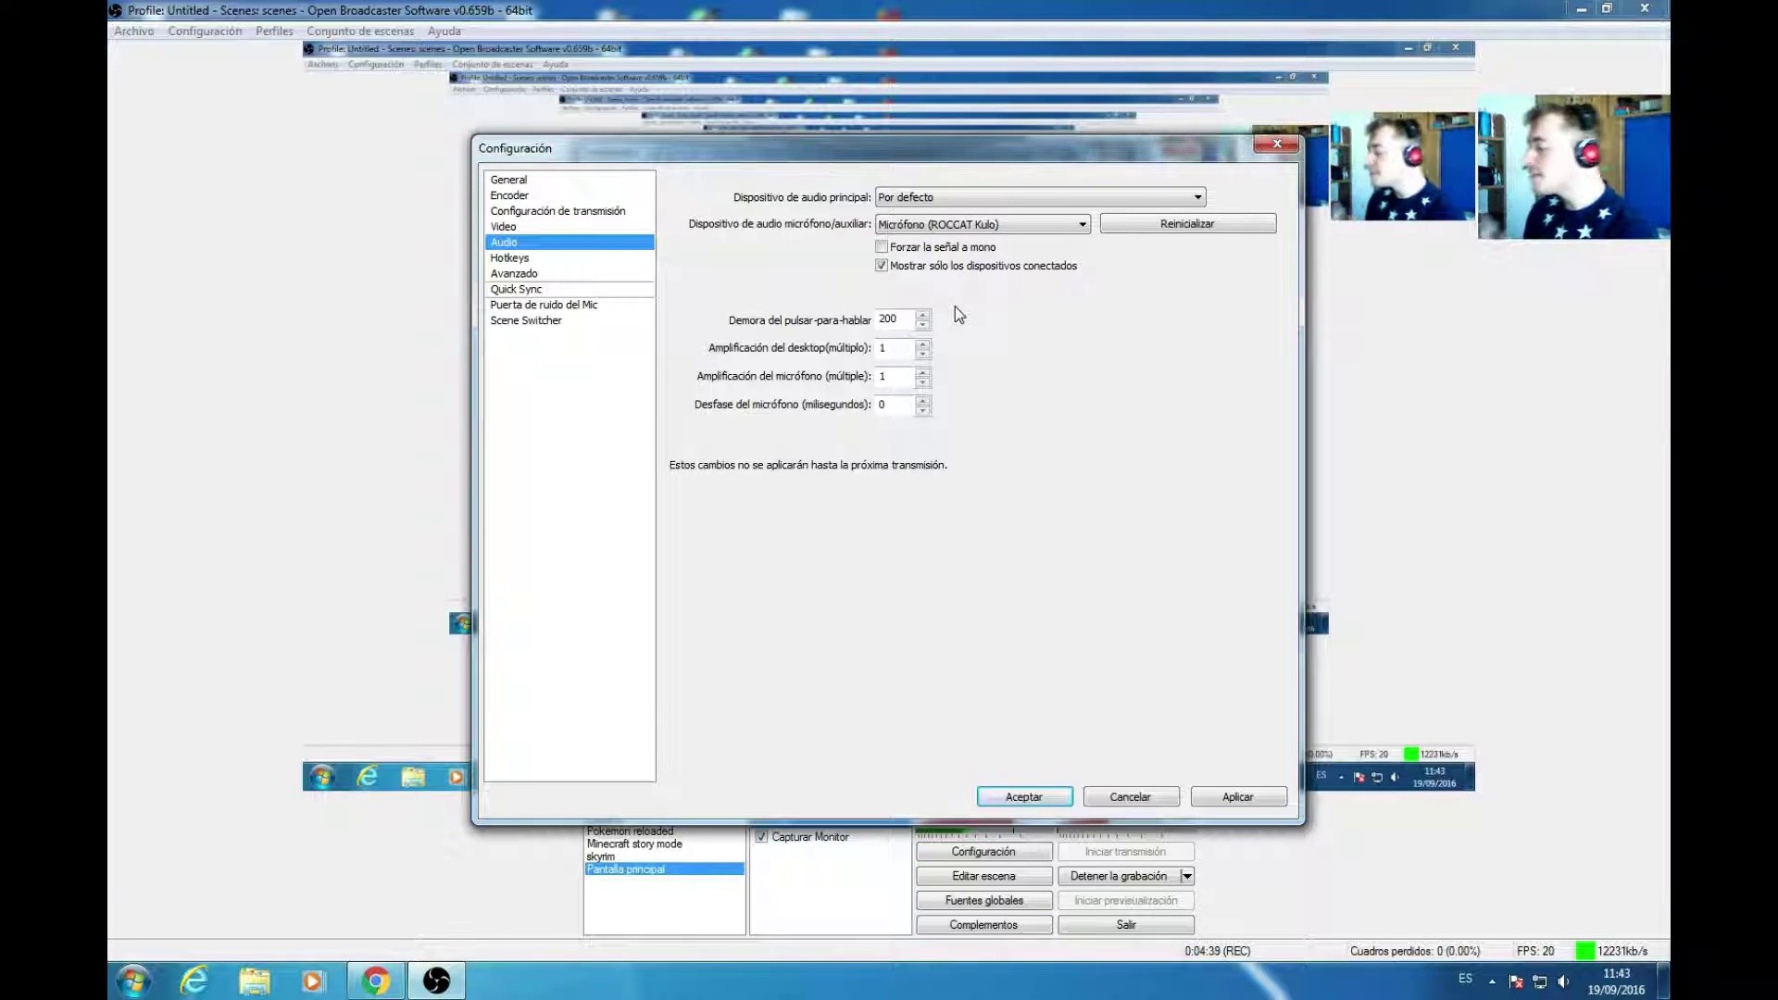
pyautogui.click(515, 262)
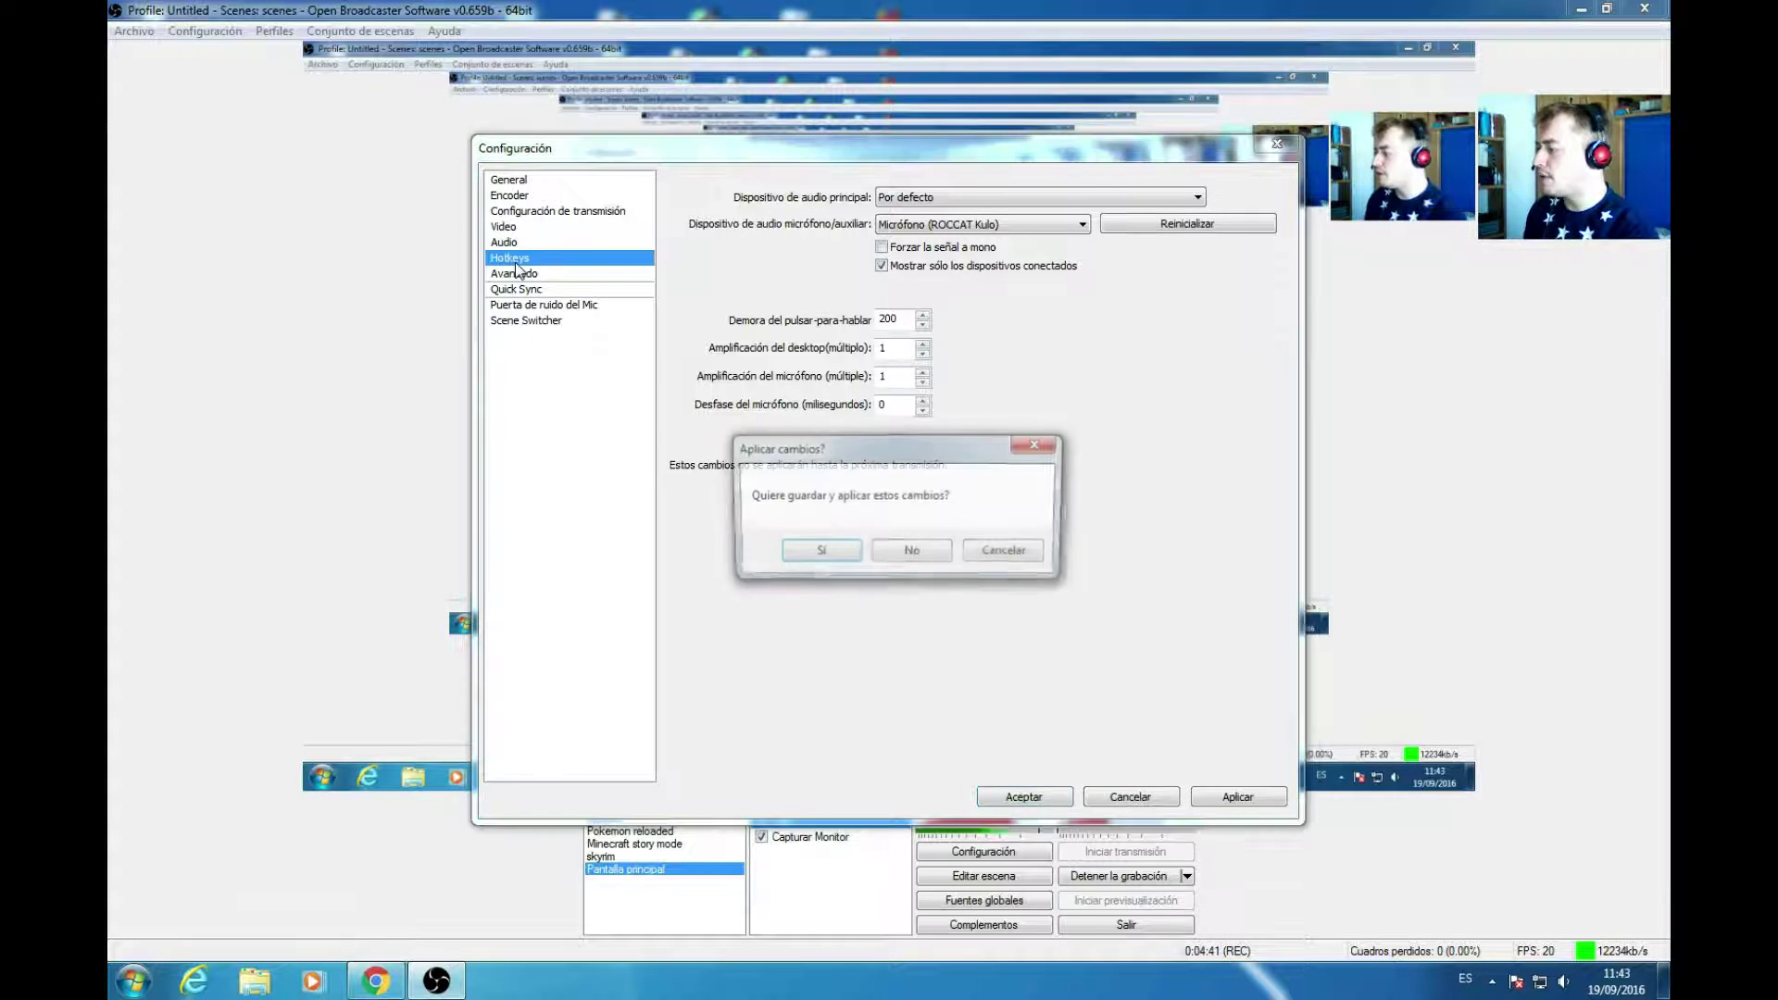
pyautogui.click(922, 552)
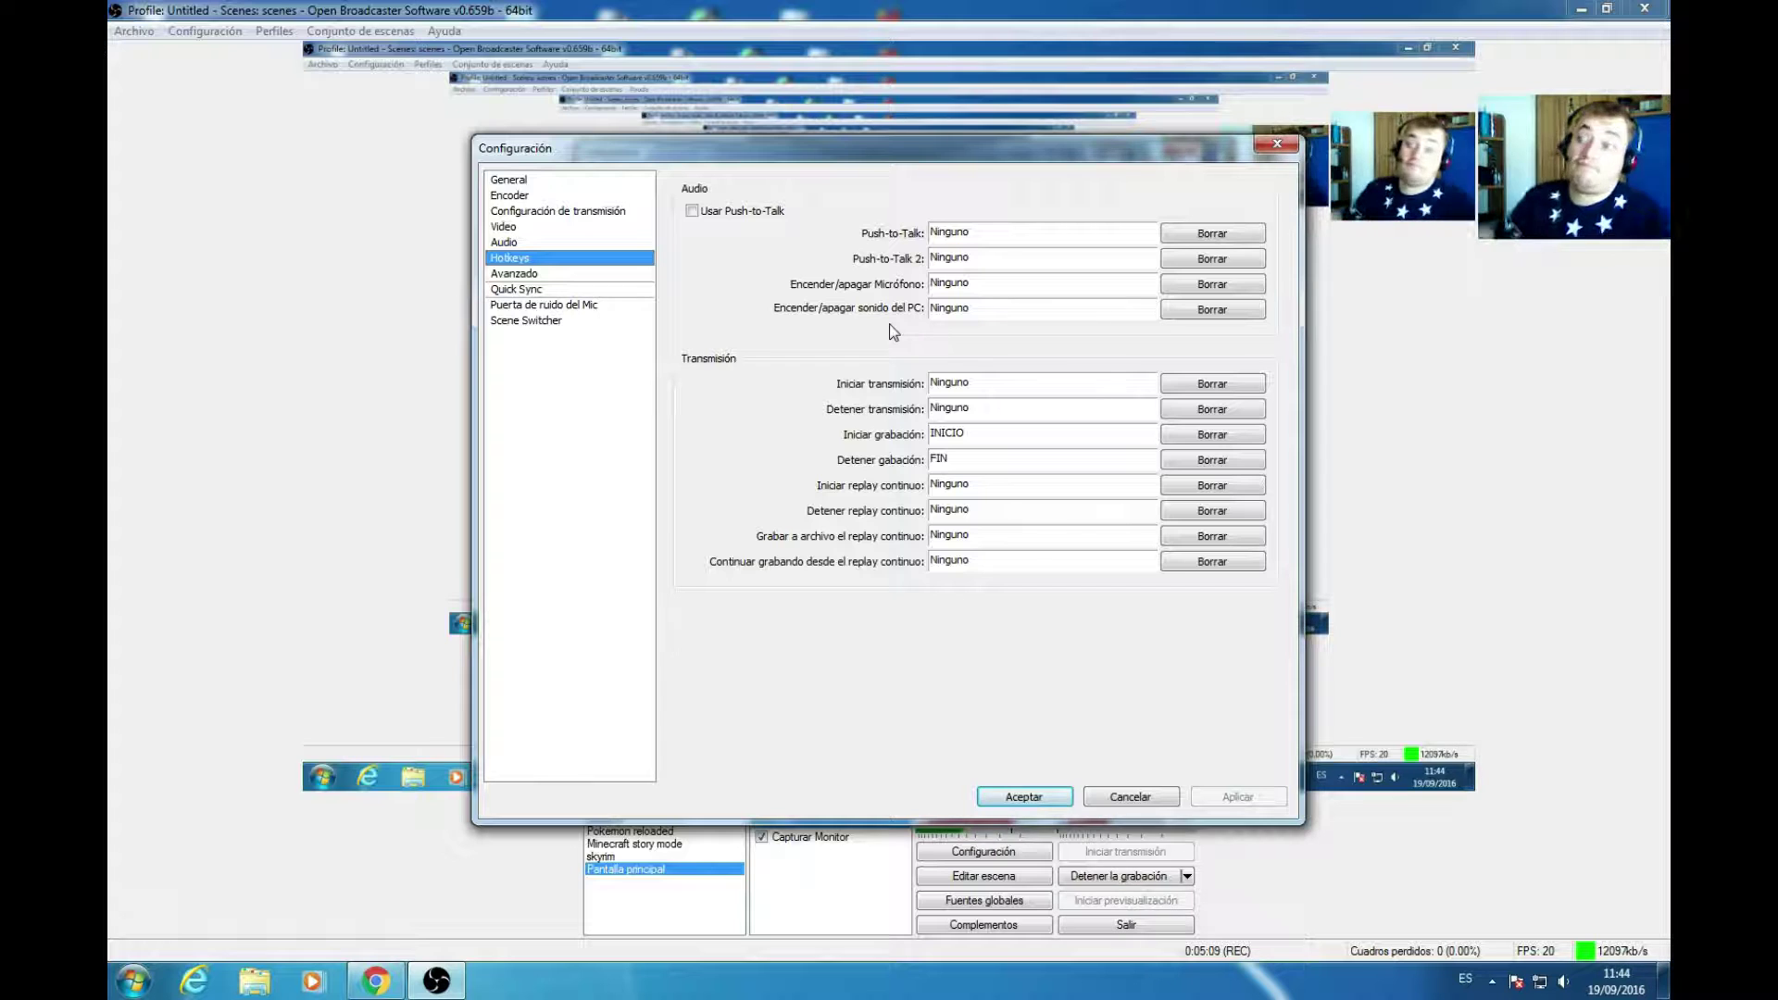
# - Examine the advanced settings, including the process priority and the optional x264 encoder parameters
pyautogui.click(583, 273)
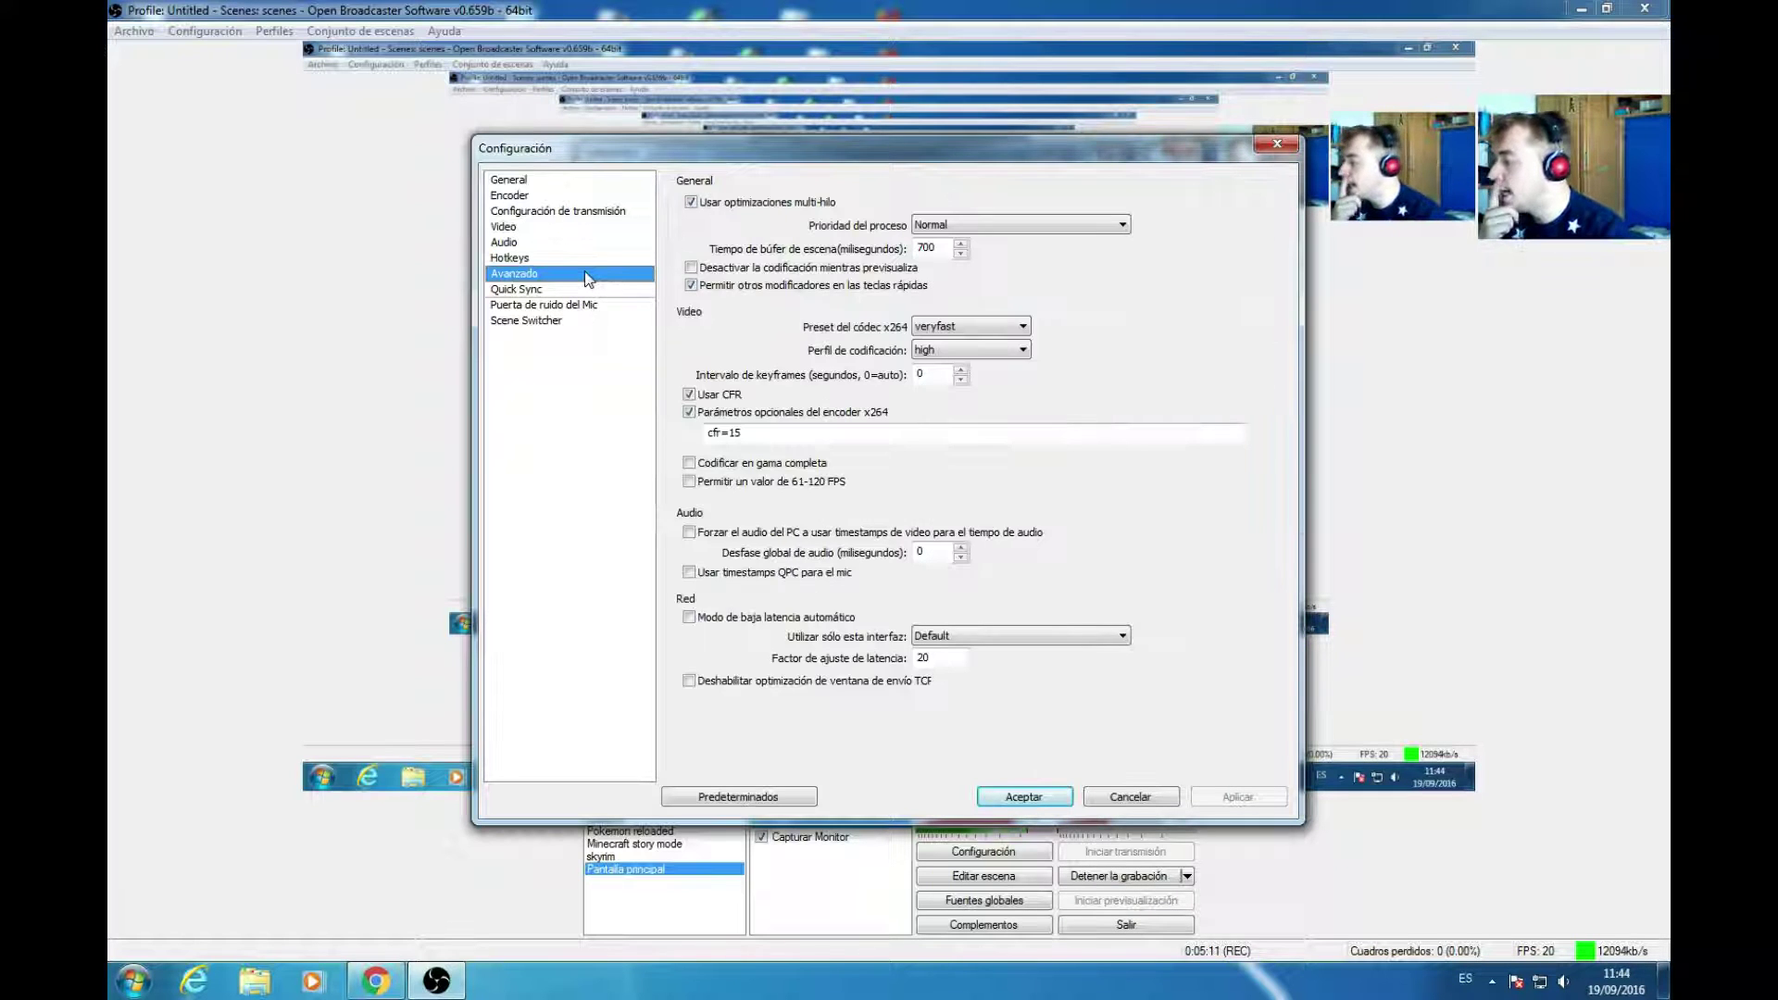
pyautogui.click(984, 230)
pyautogui.click(988, 235)
pyautogui.click(989, 236)
pyautogui.click(991, 237)
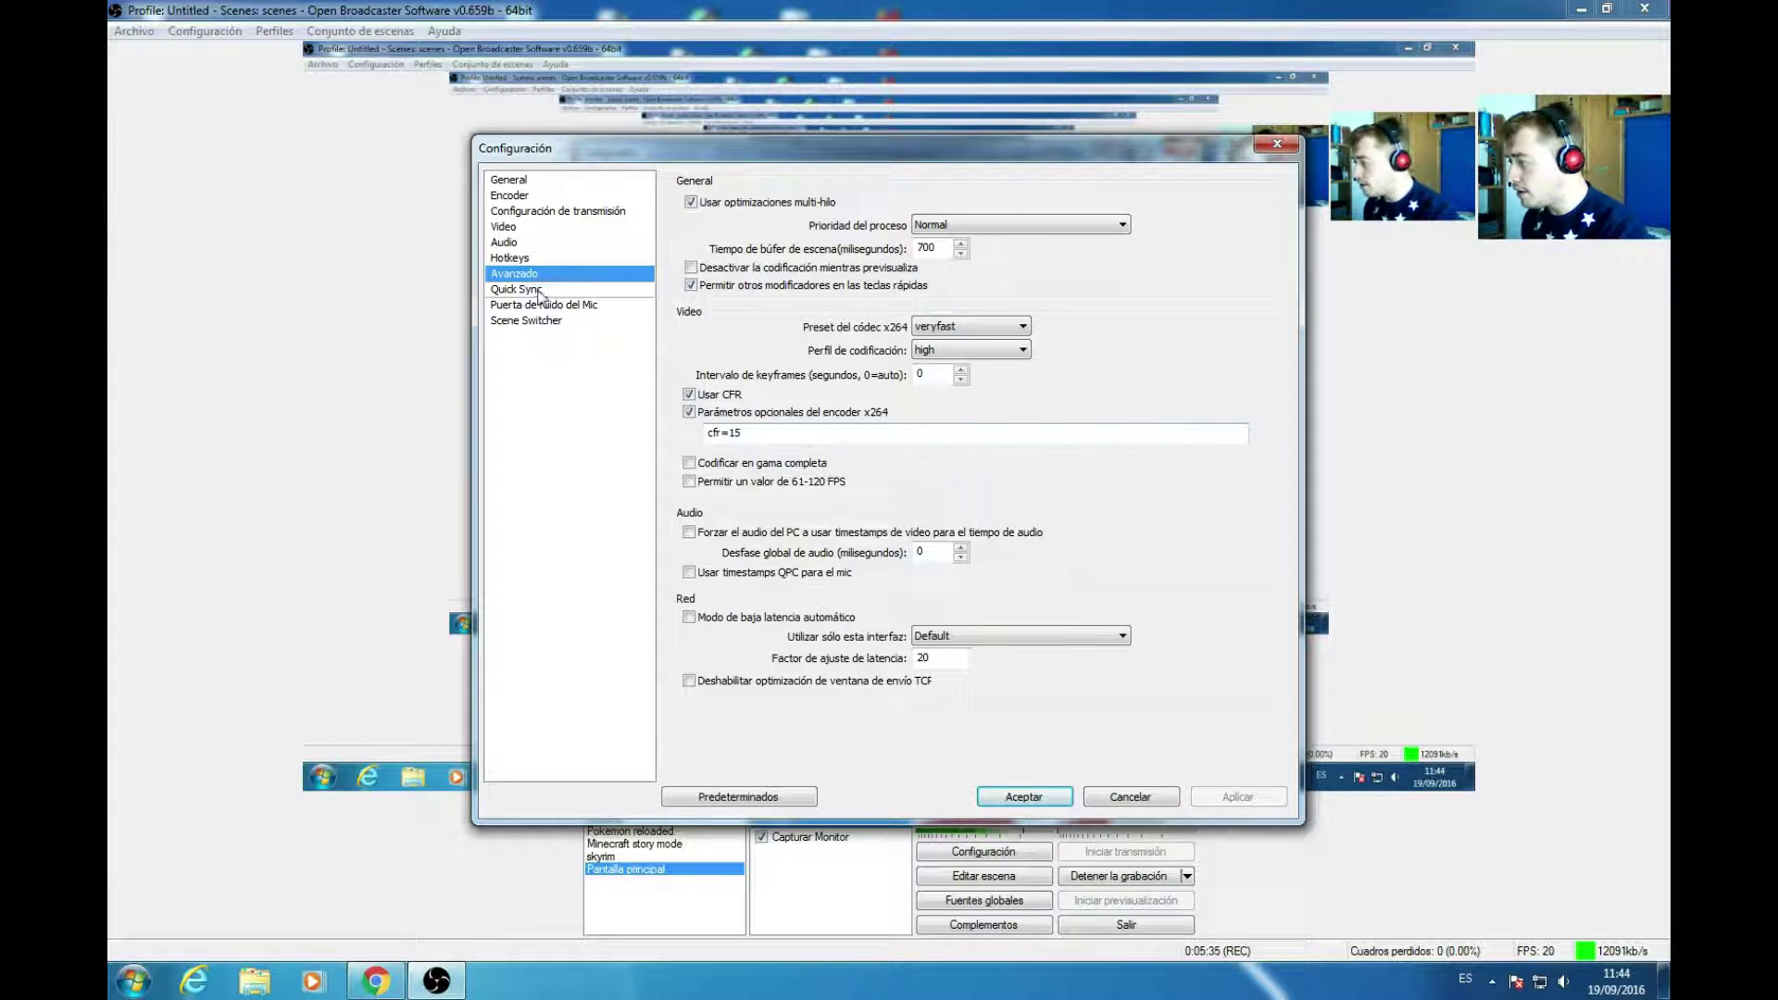
# - Examine the Quick Sync, microphone noise gate and Scene Switcher settings, and accept the configuration
pyautogui.click(541, 290)
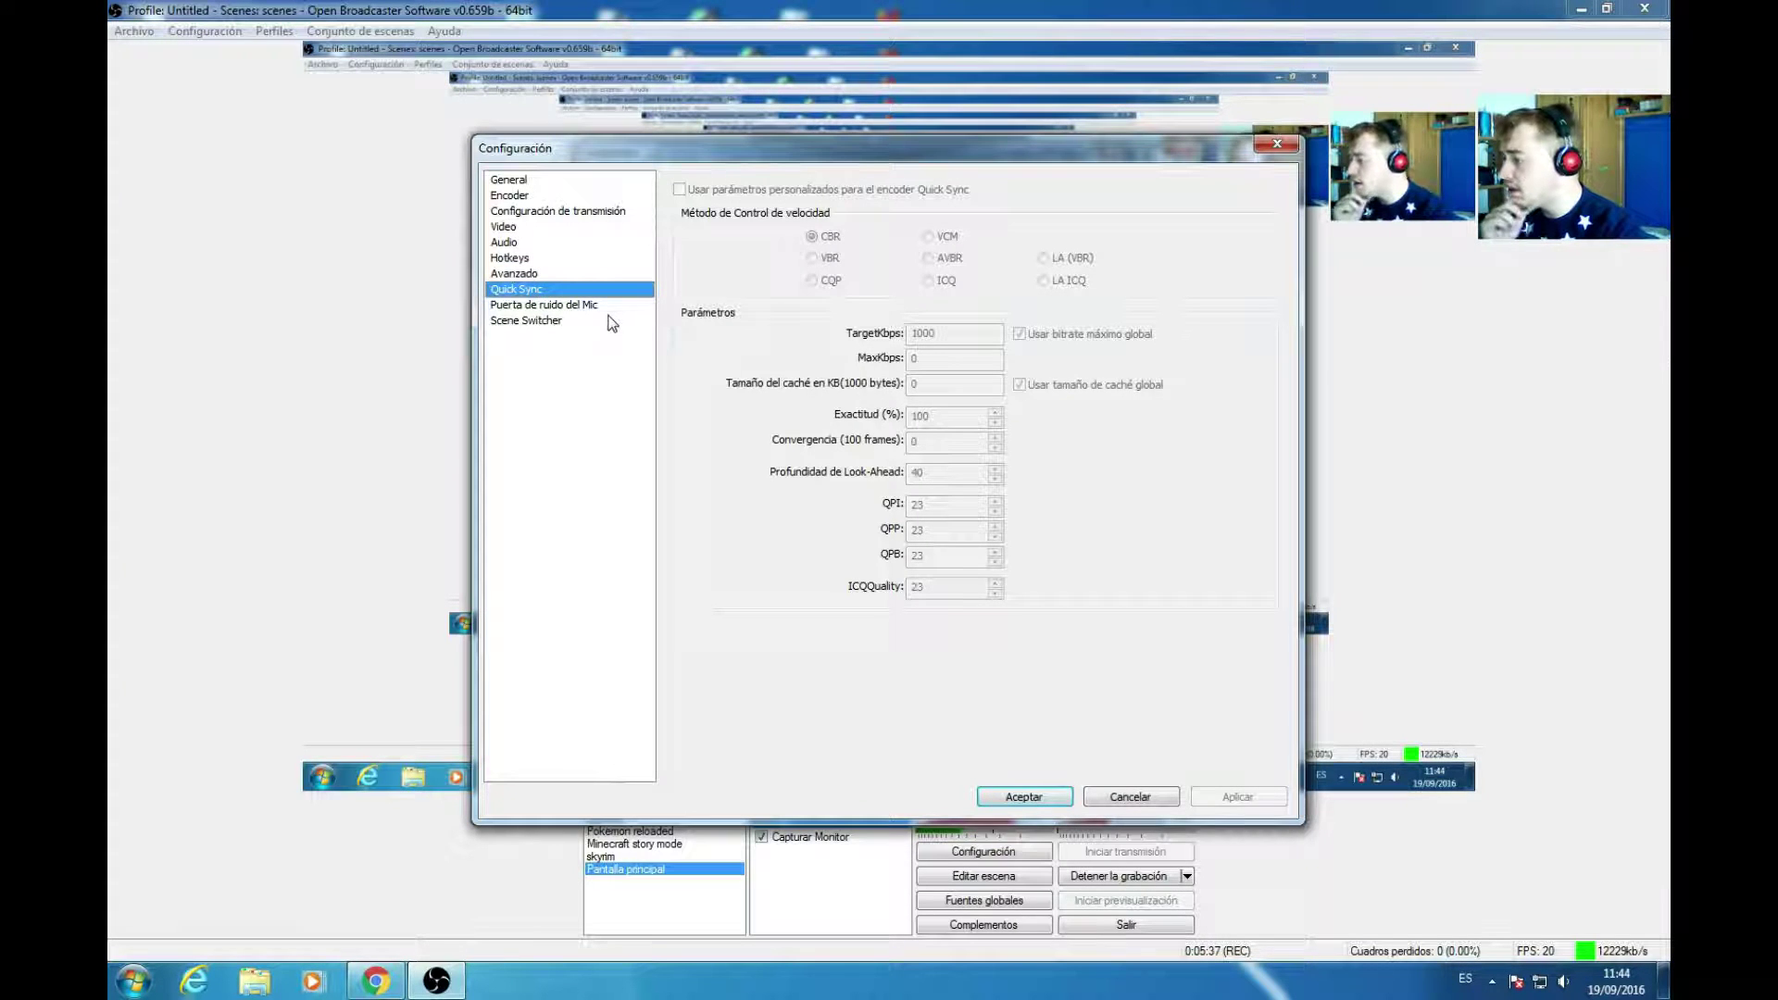
pyautogui.click(554, 307)
pyautogui.click(550, 323)
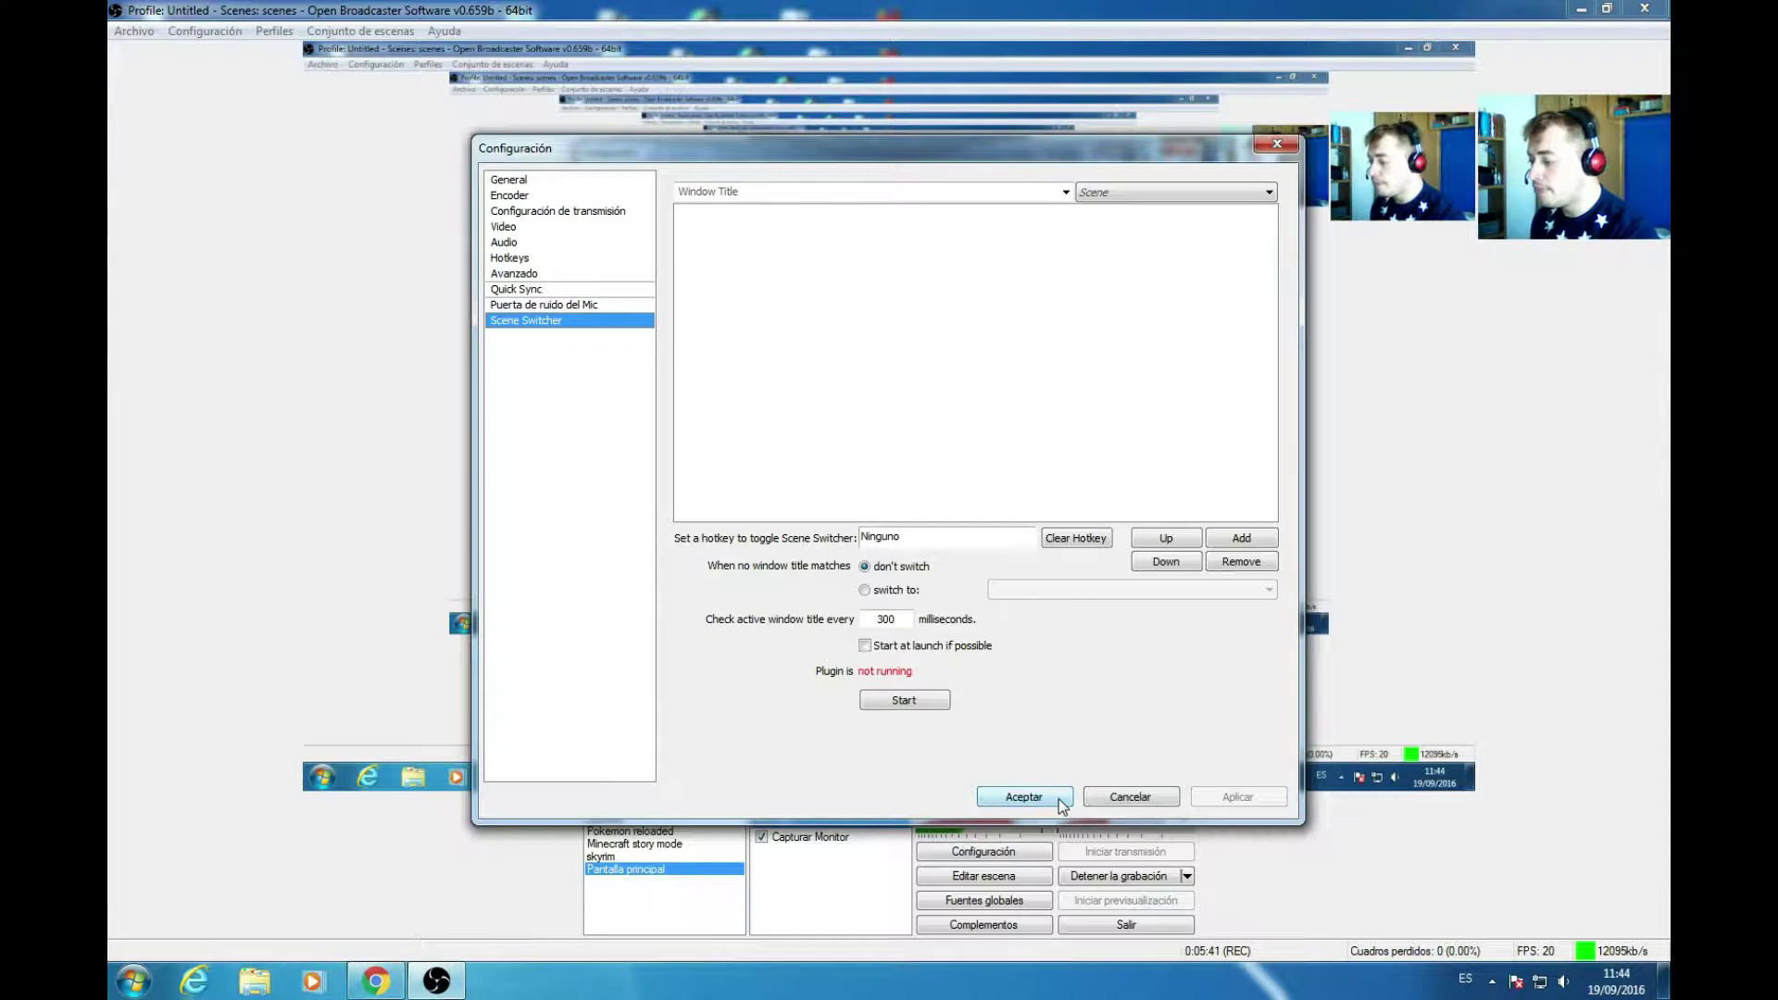
pyautogui.click(1019, 796)
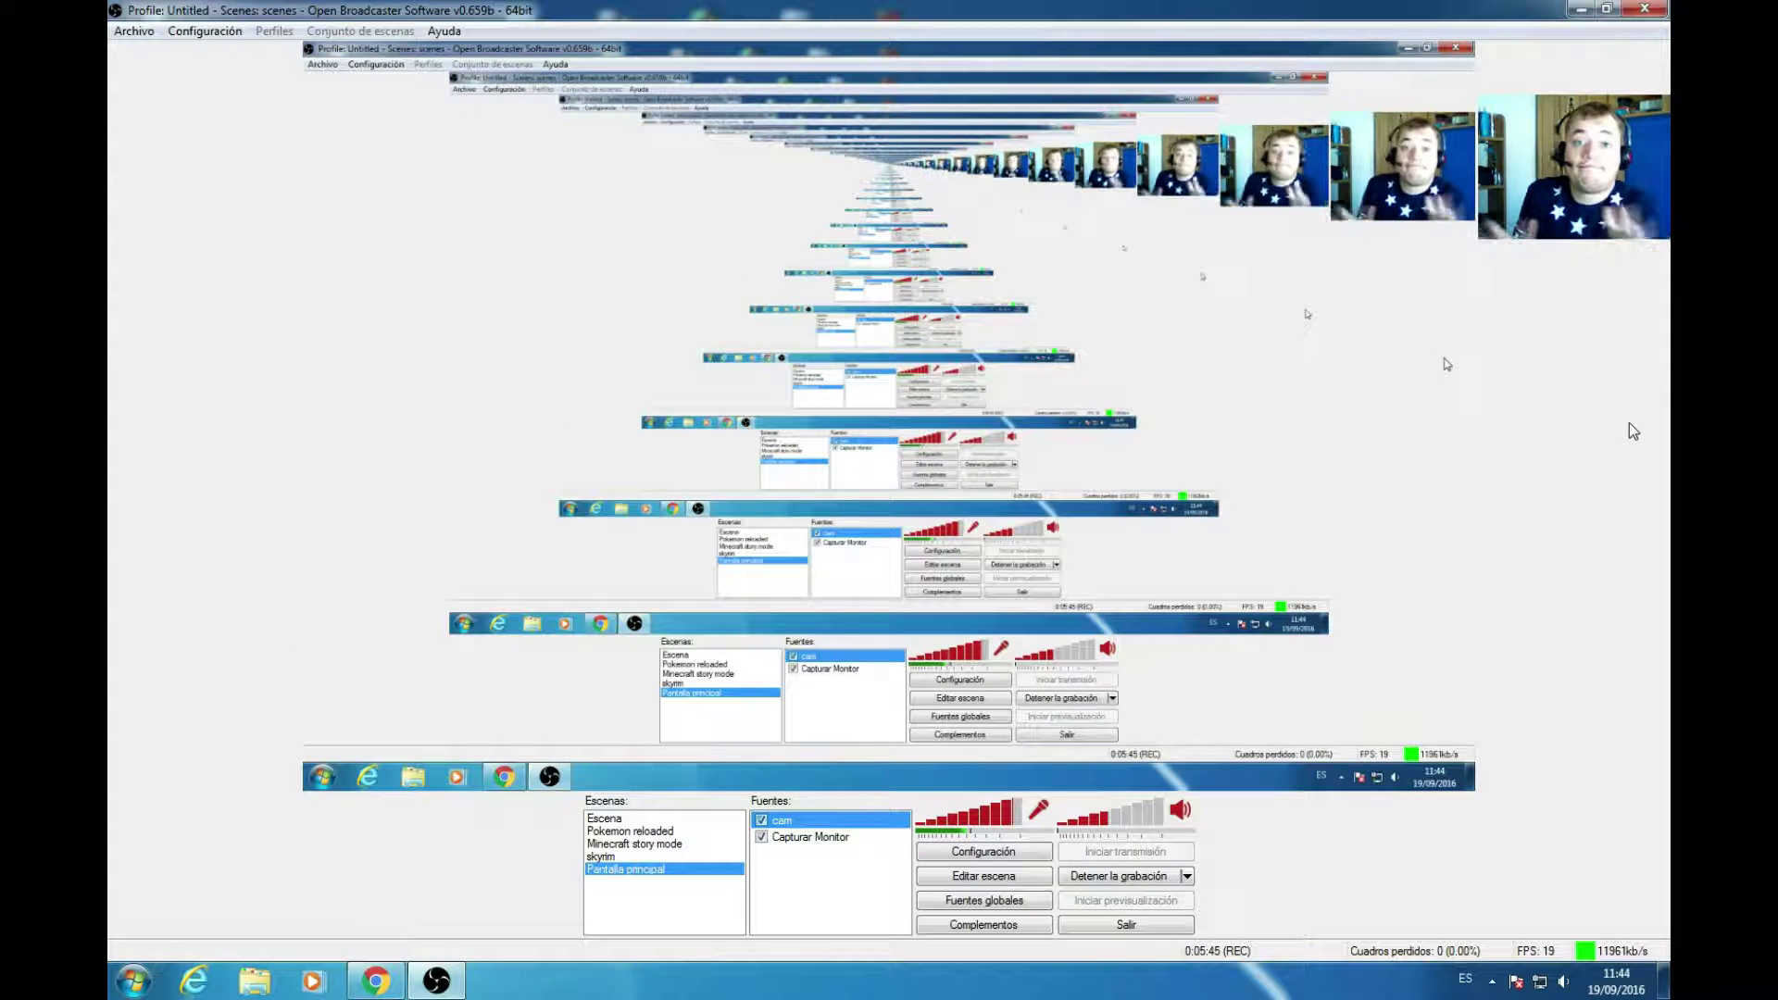
# - Minimize the Open Broadcaster Software window to reveal the desktop
pyautogui.click(1611, 8)
pyautogui.moveTo(1139, 277); pyautogui.dragTo(1707, 217)
pyautogui.press('super+Down')
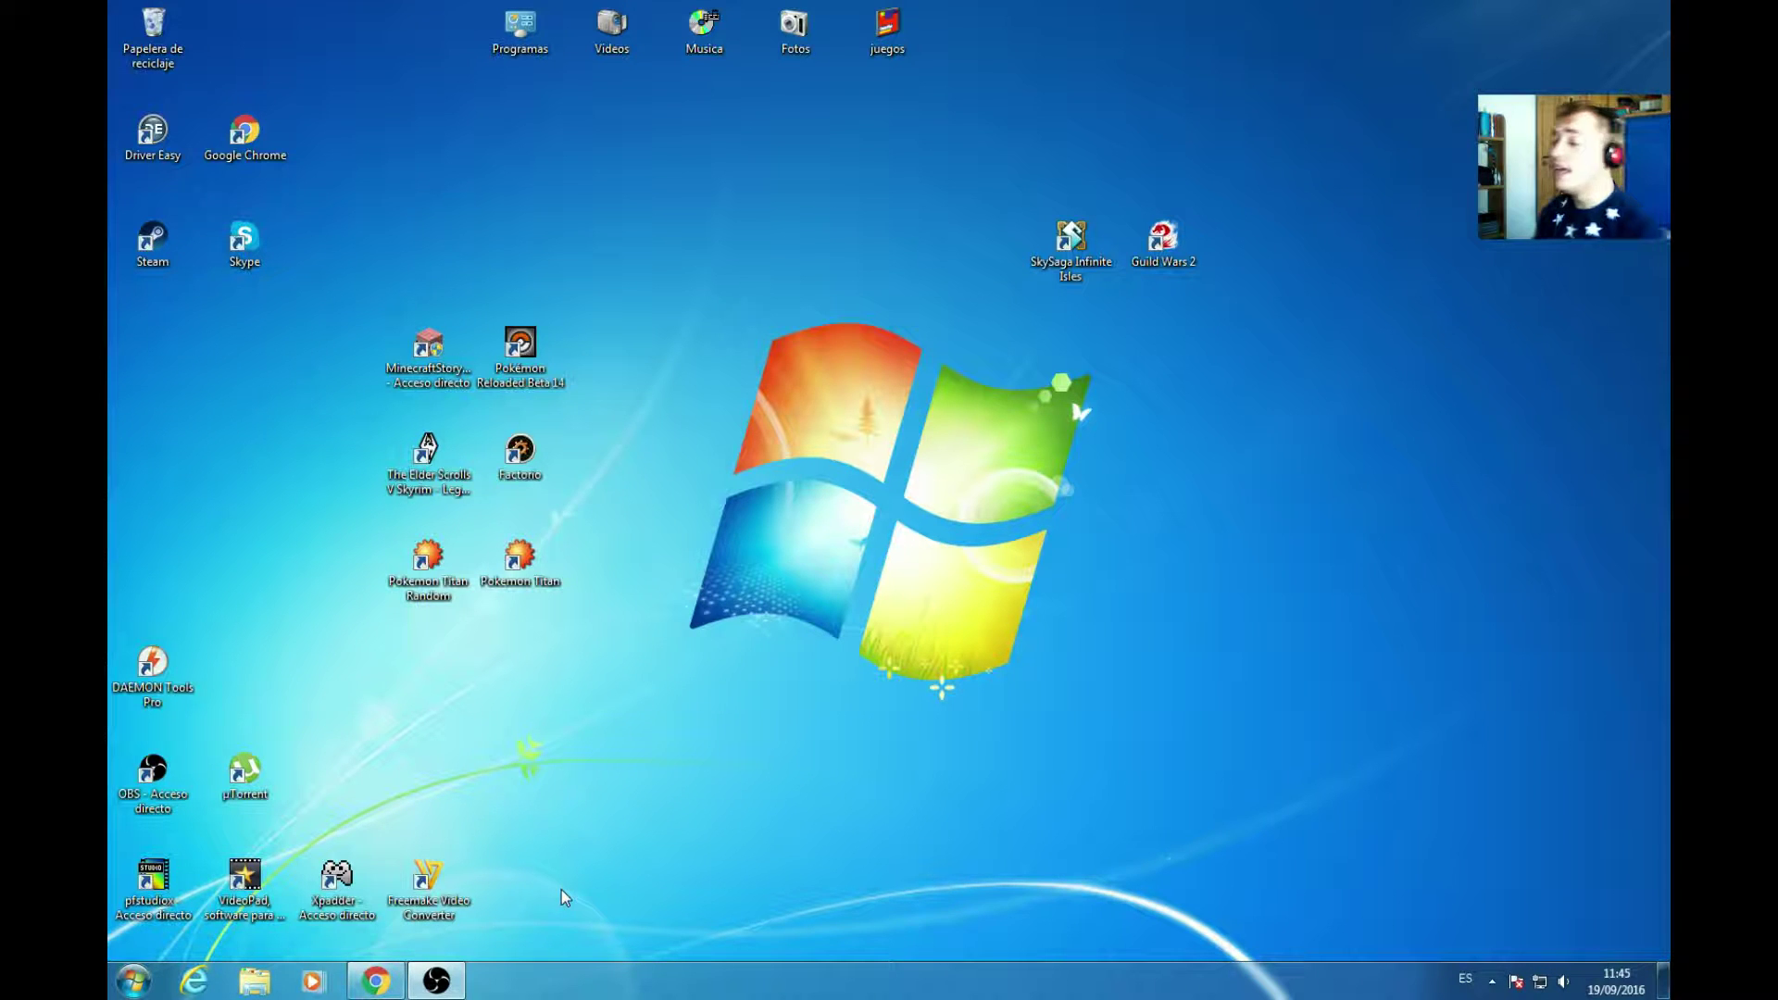
# - Move the SkySaga Infinite Isles shortcut to the middle of the desktop and launch it
pyautogui.moveTo(1059, 275); pyautogui.dragTo(874, 488)
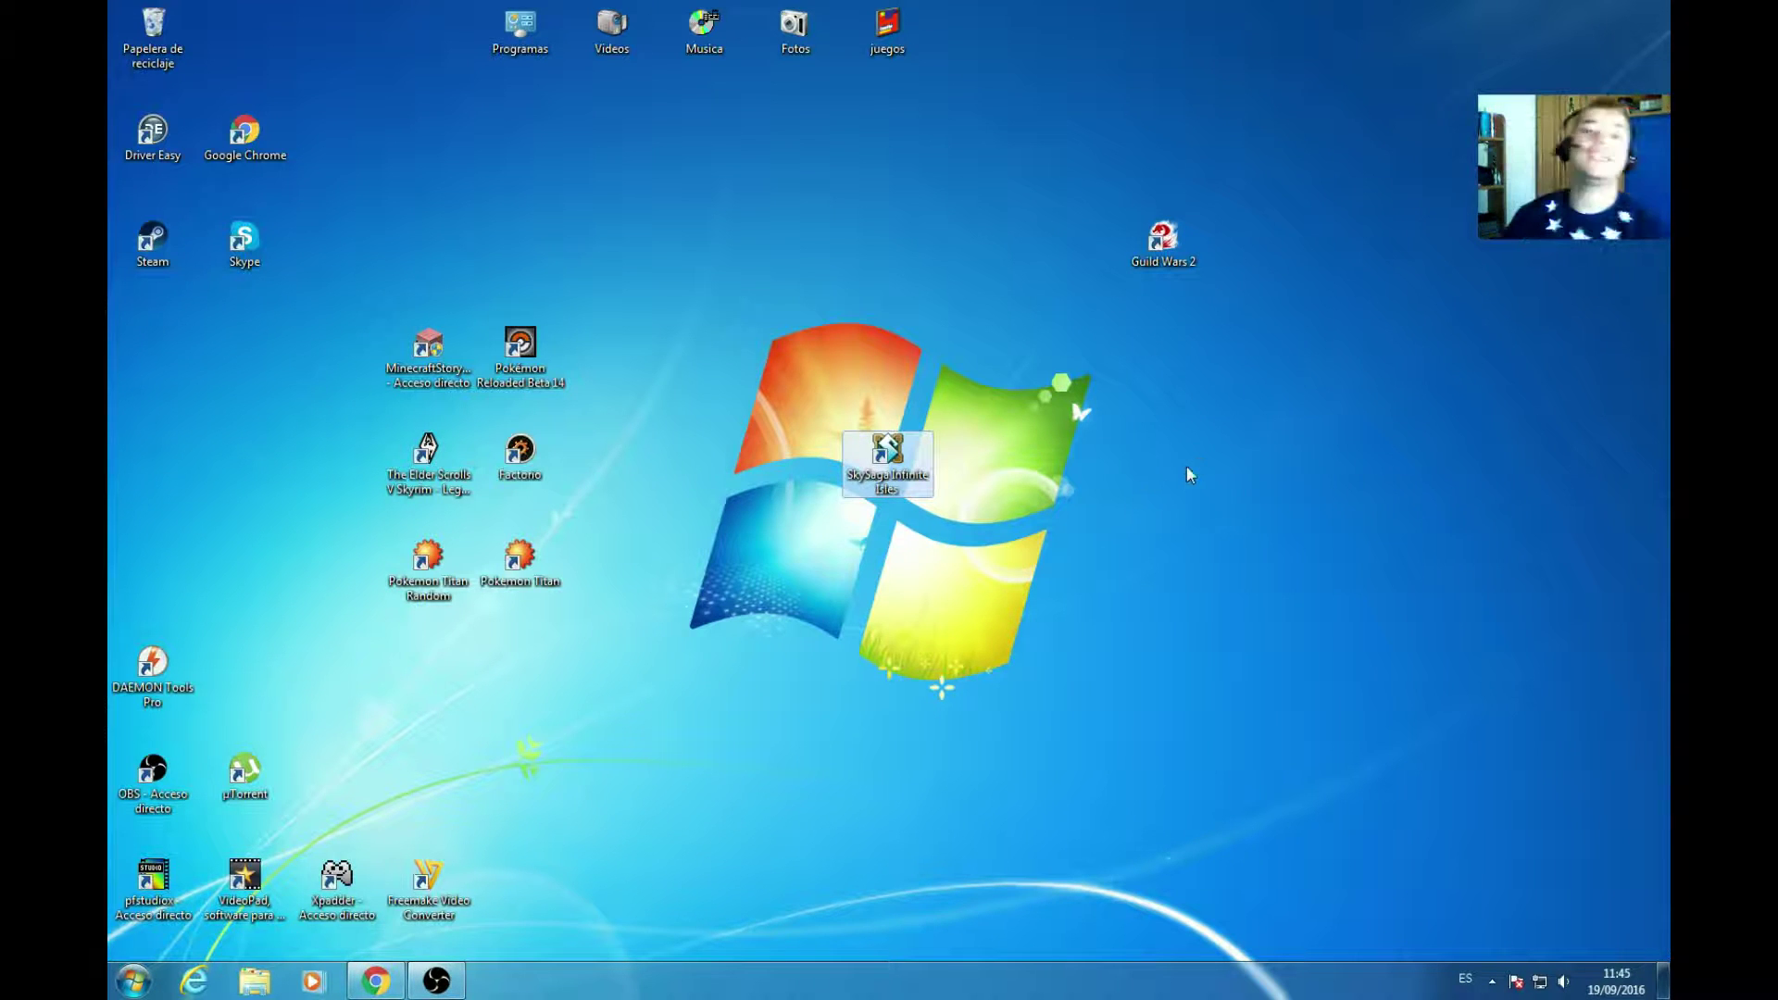
pyautogui.press('Return')
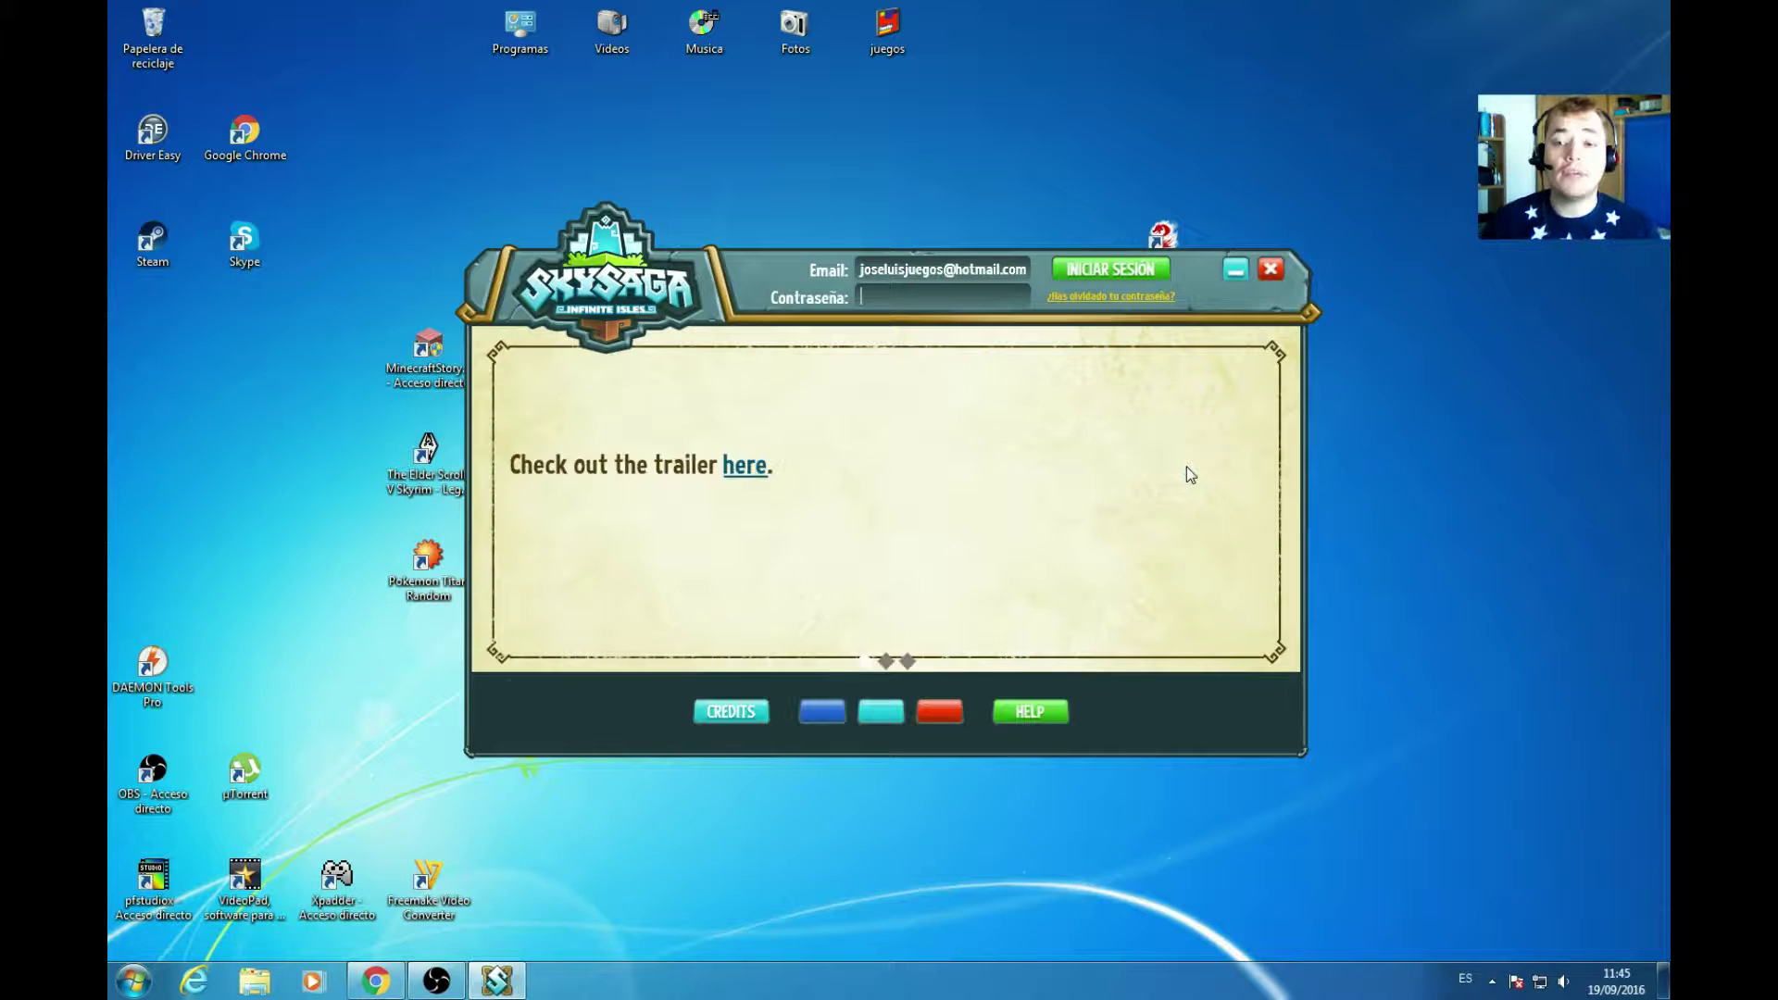
# - Try to sign in to SkySaga with the account password, retyping it once, and dismiss the resulting dialog
pyautogui.write('•••••••••')
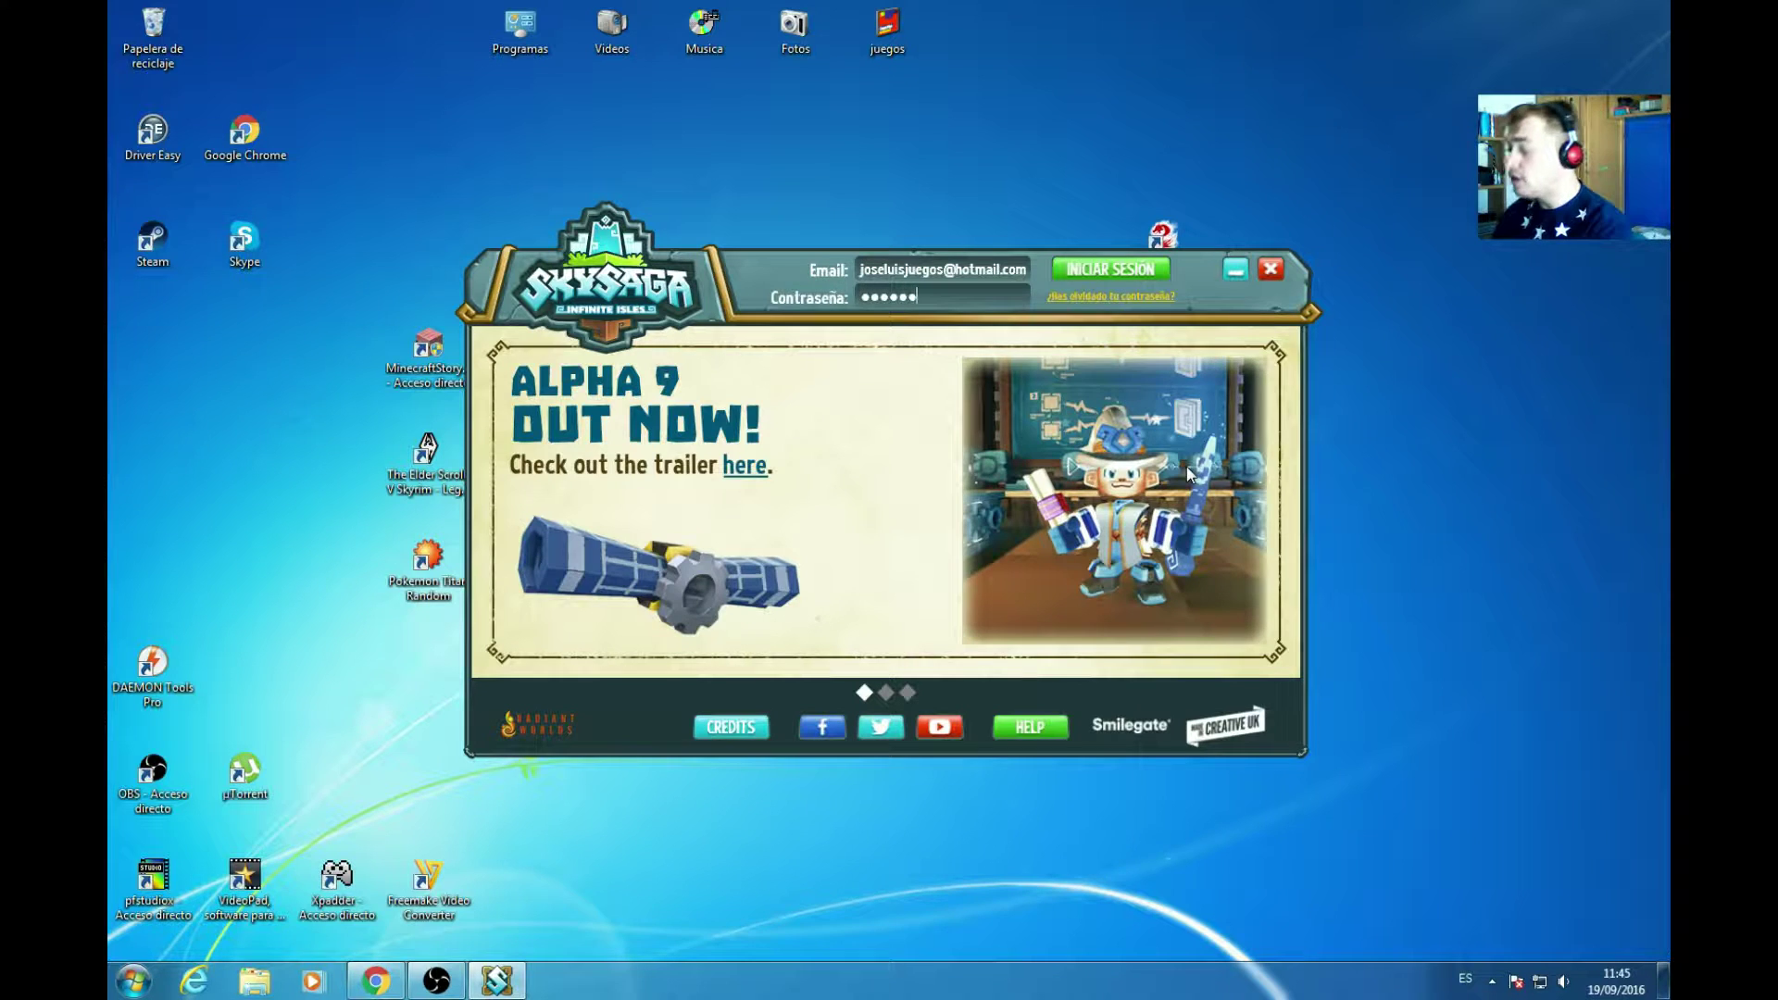
pyautogui.press('BackSpace')
pyautogui.press('BackSpace')
pyautogui.press('BackSpace')
pyautogui.press('BackSpace')
pyautogui.press('BackSpace')
pyautogui.press('BackSpace')
pyautogui.press('BackSpace')
pyautogui.press('BackSpace')
pyautogui.press('BackSpace')
pyautogui.write('•••••••••••')
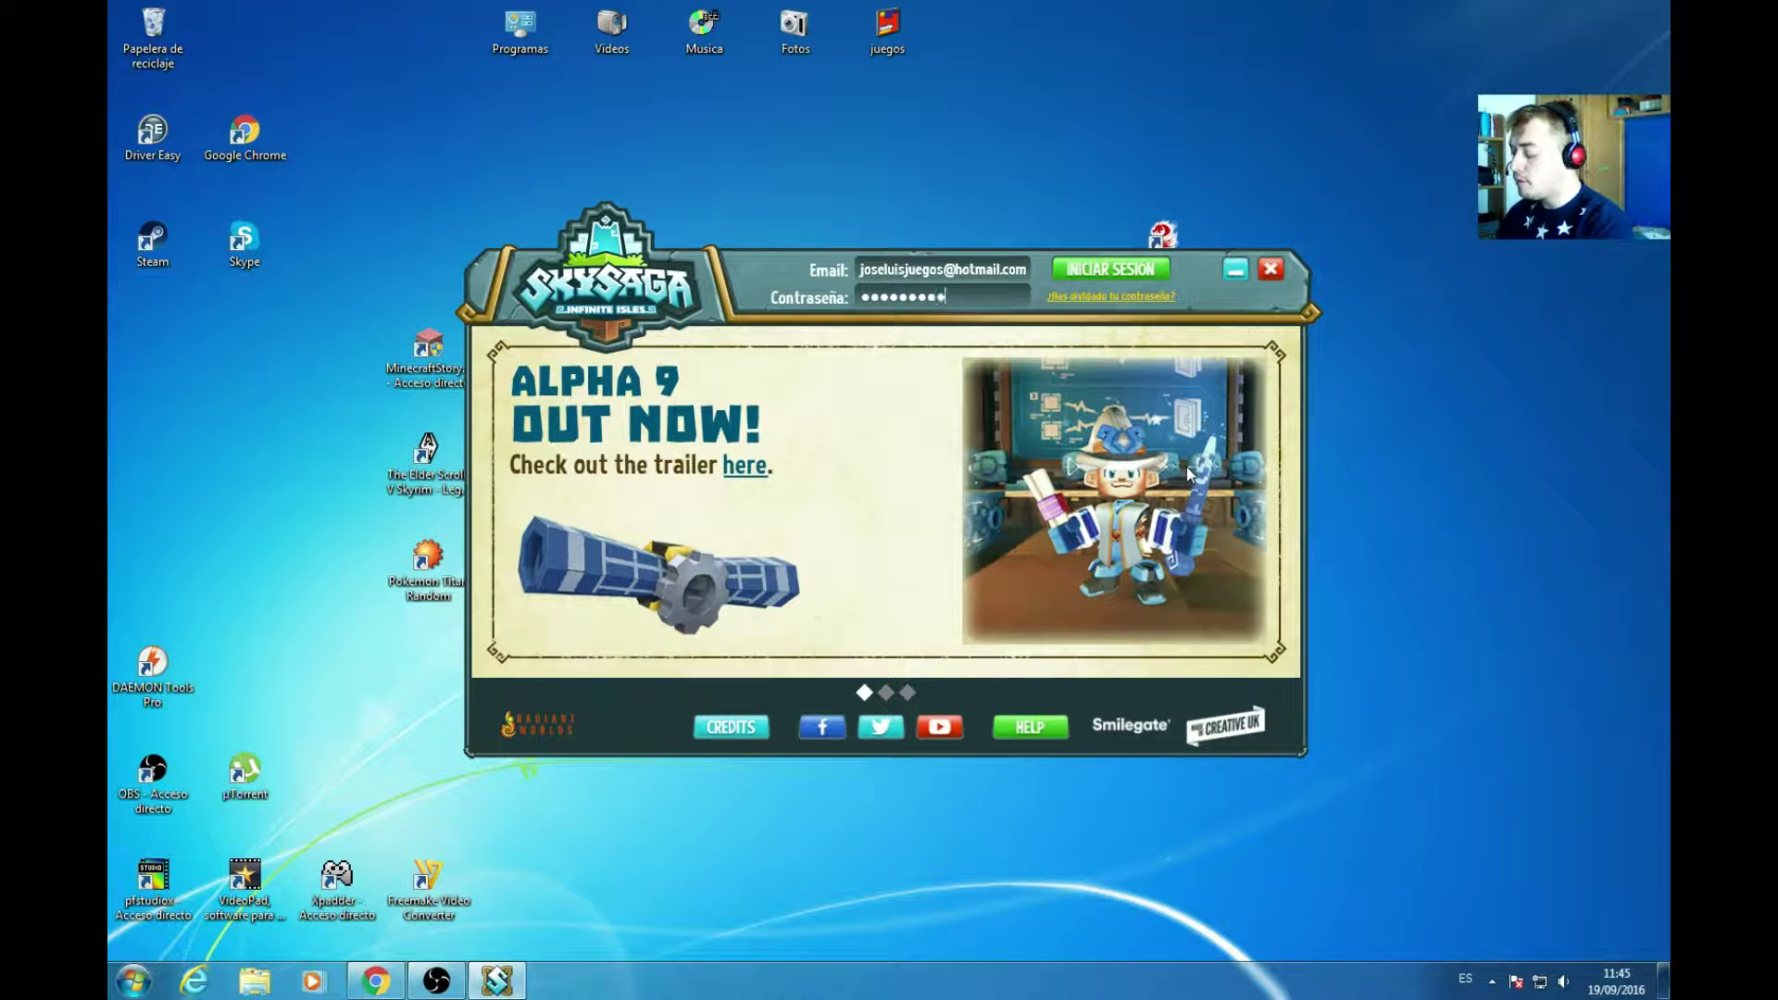
pyautogui.click(1132, 274)
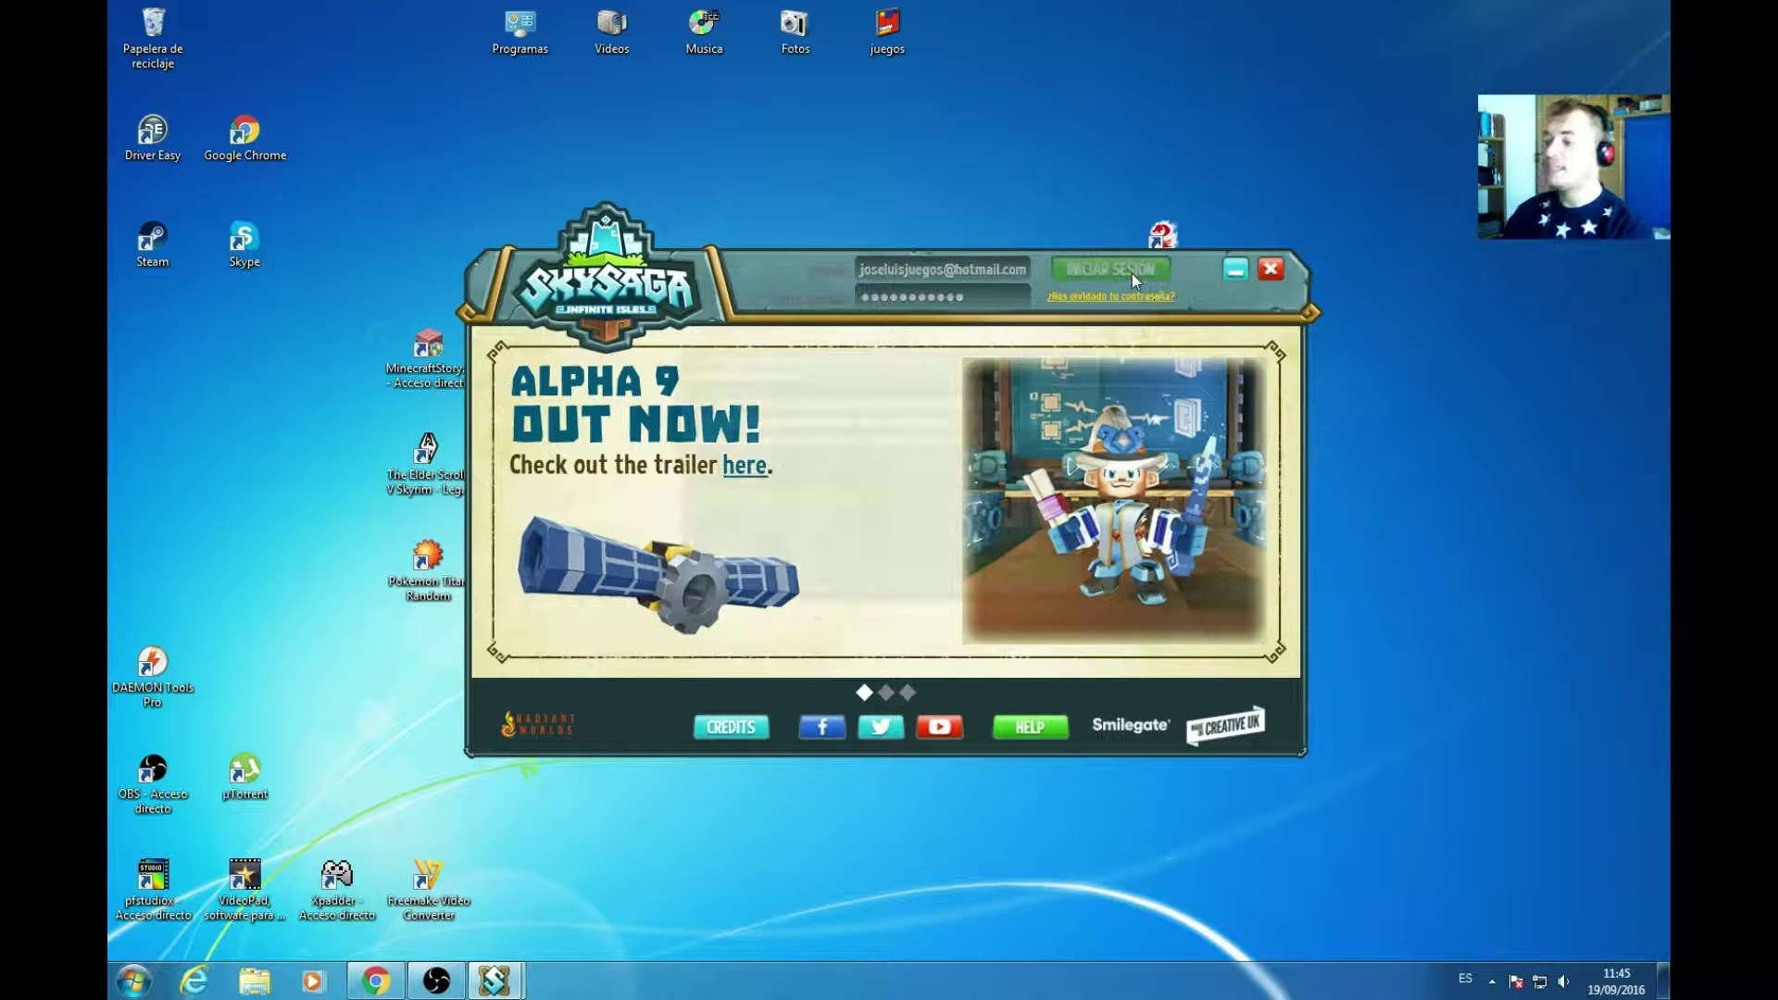
pyautogui.click(1033, 579)
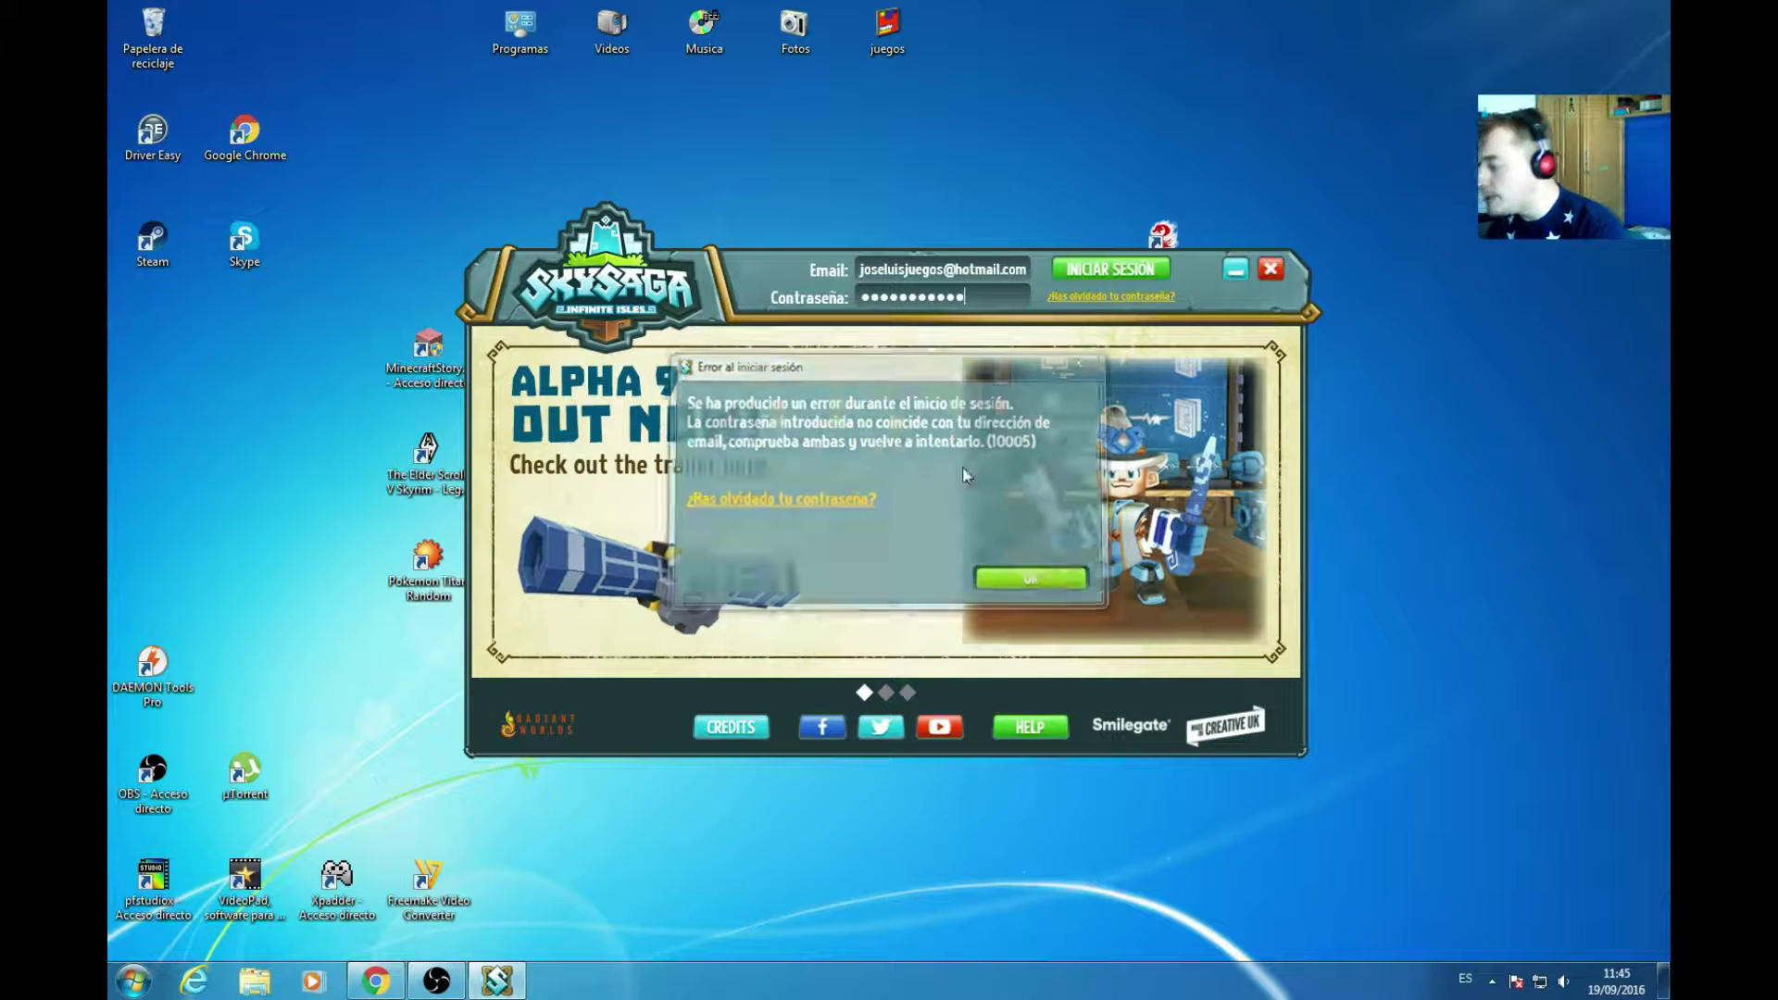
# - Re-enter the account password, sign in to the SkySaga launcher and start the game
pyautogui.write('•••••••••••')
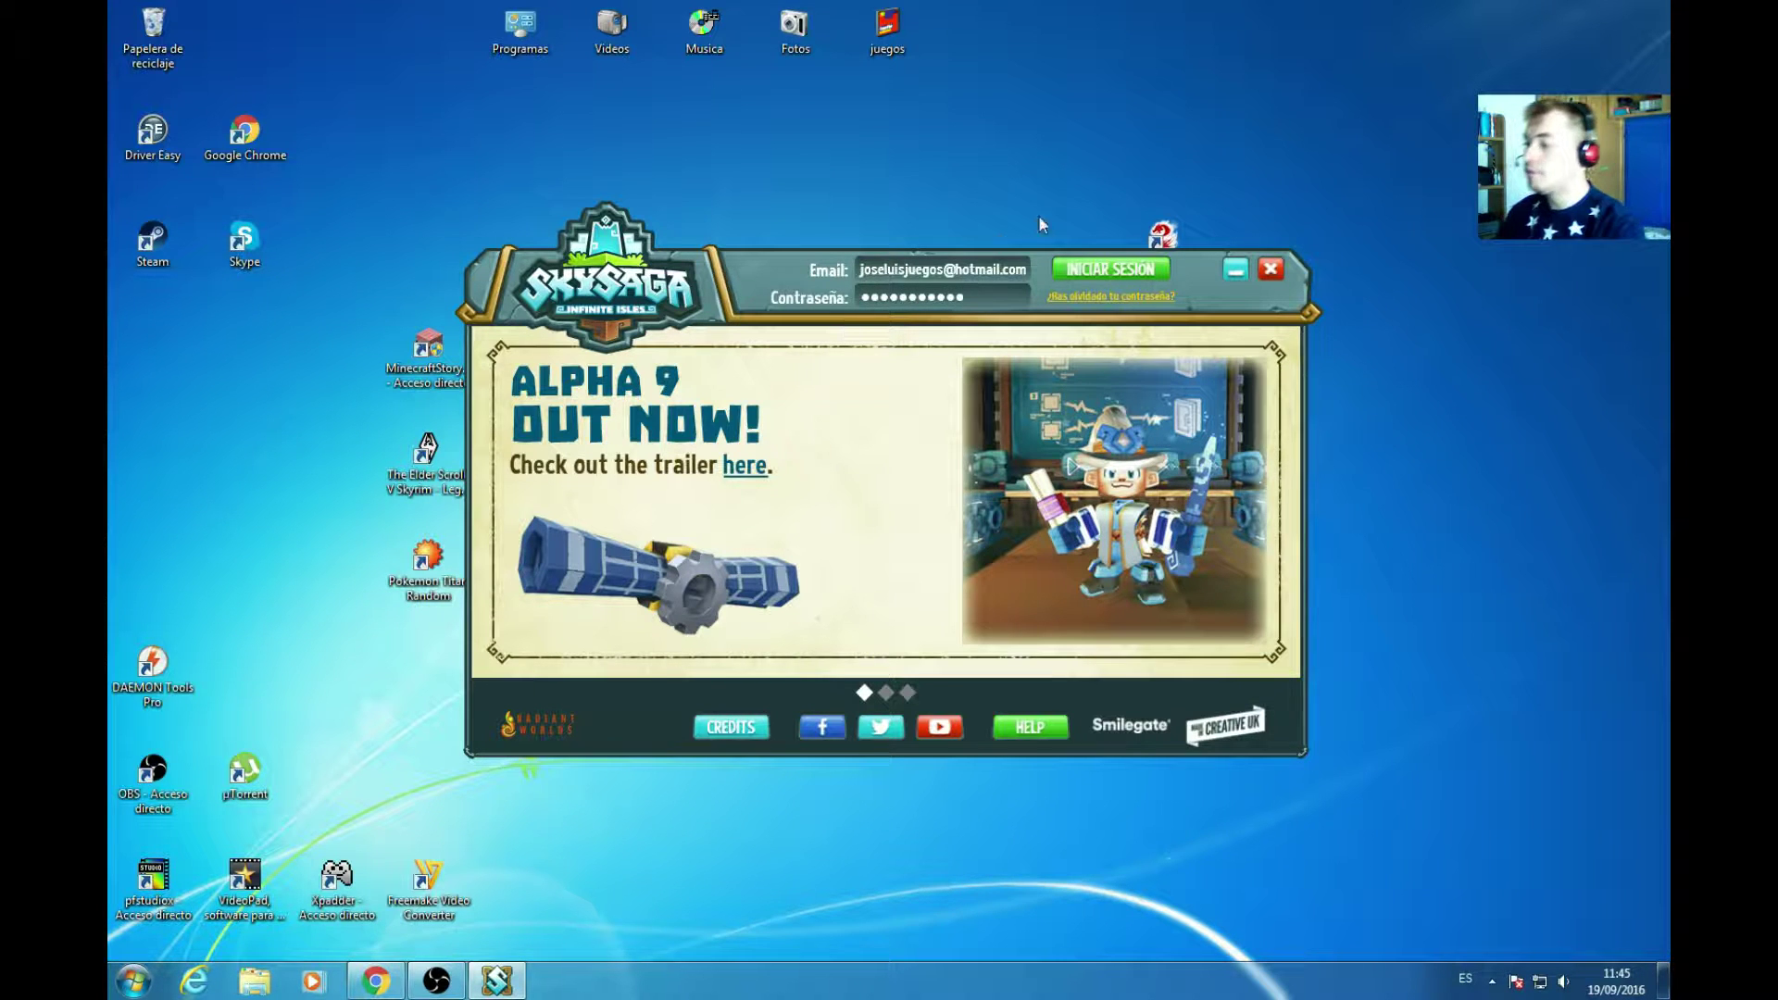
pyautogui.click(1085, 266)
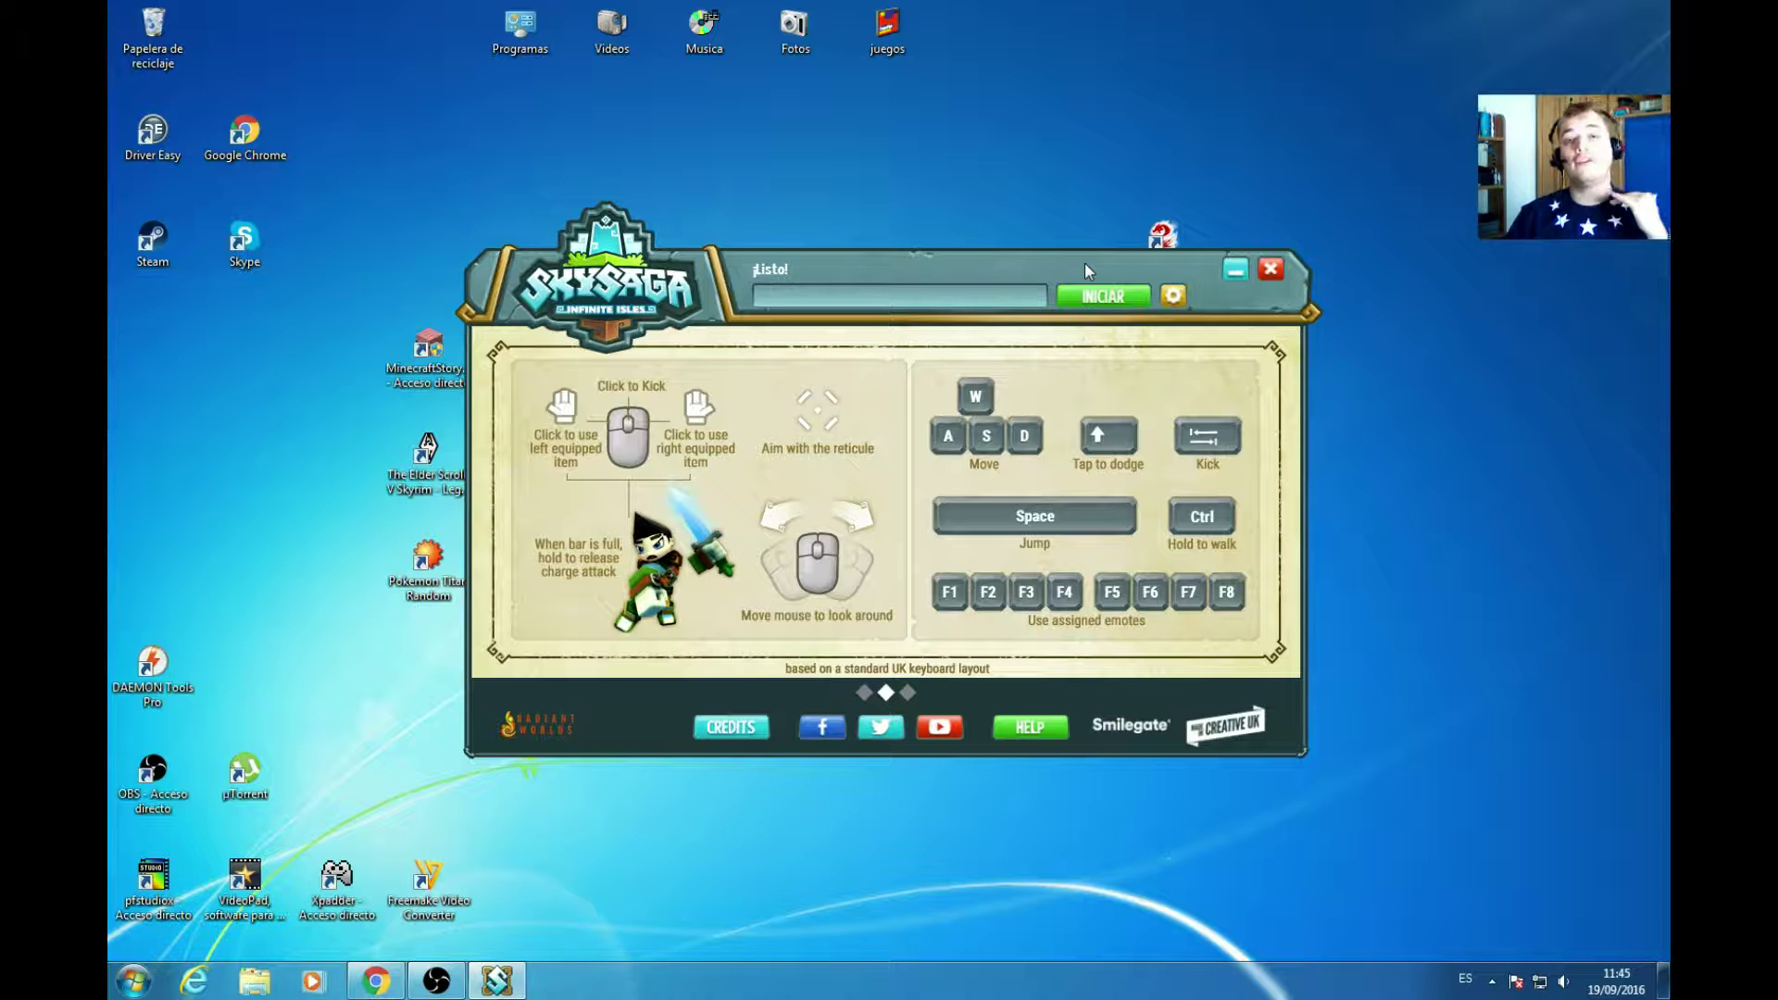
pyautogui.click(864, 692)
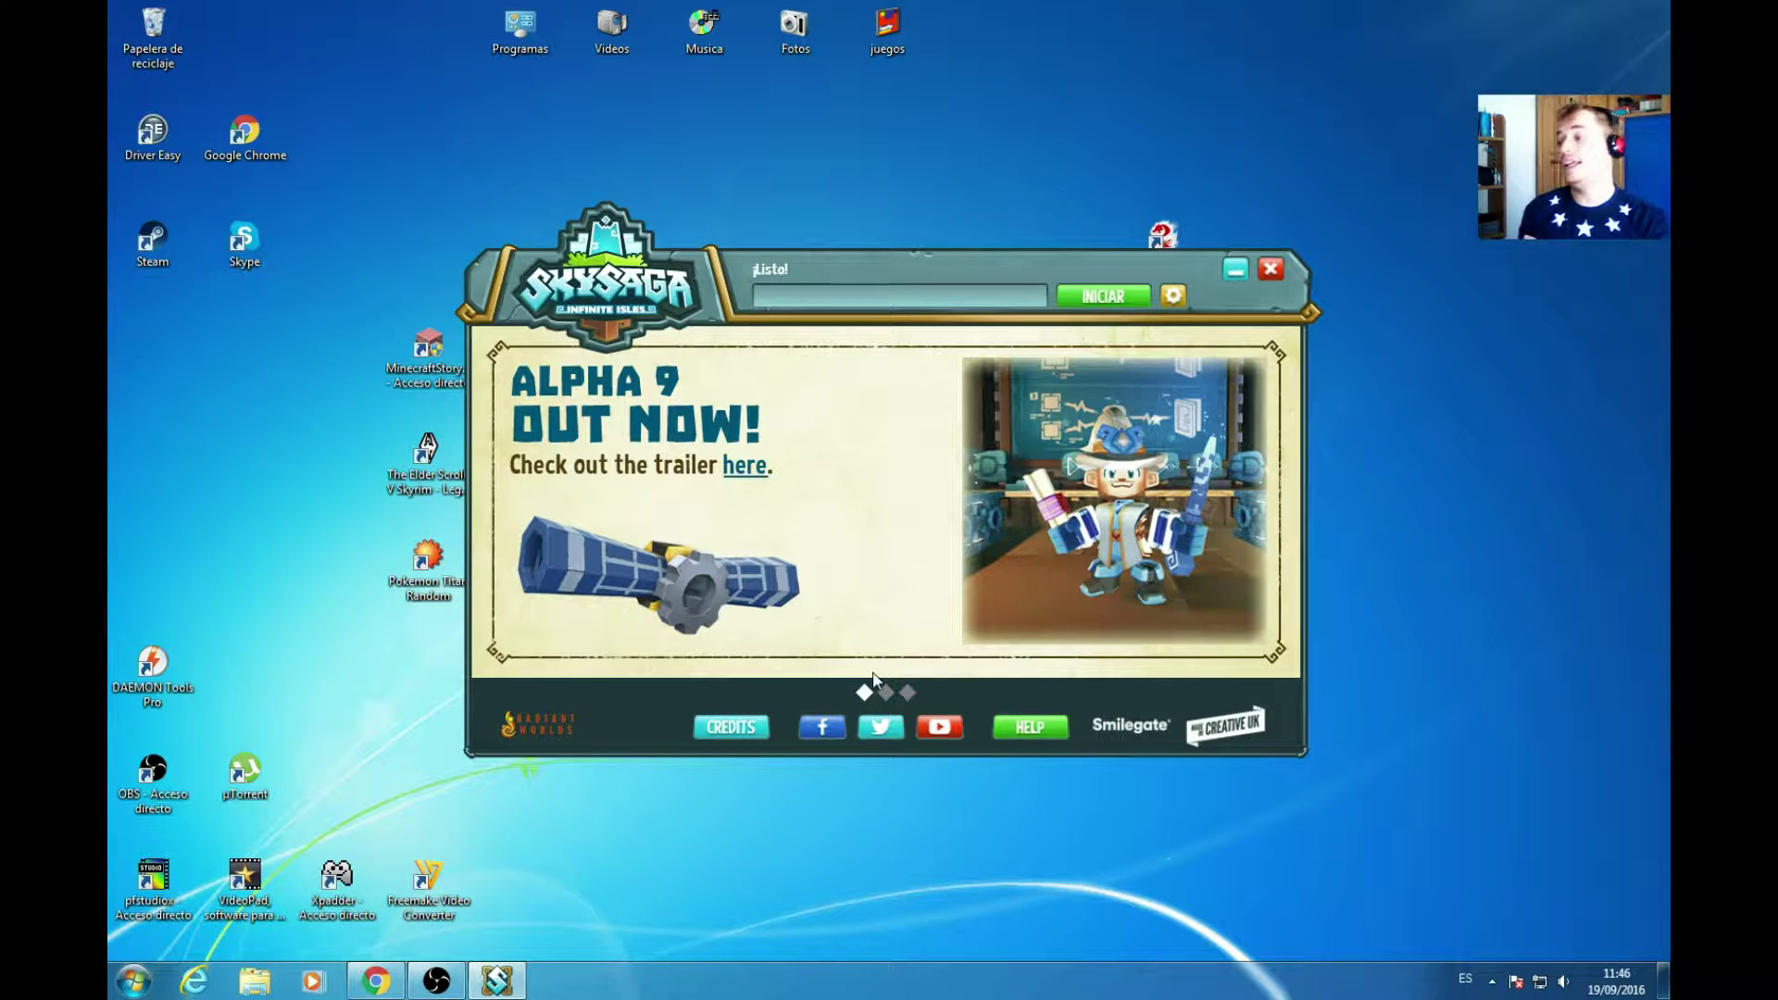
pyautogui.click(1107, 296)
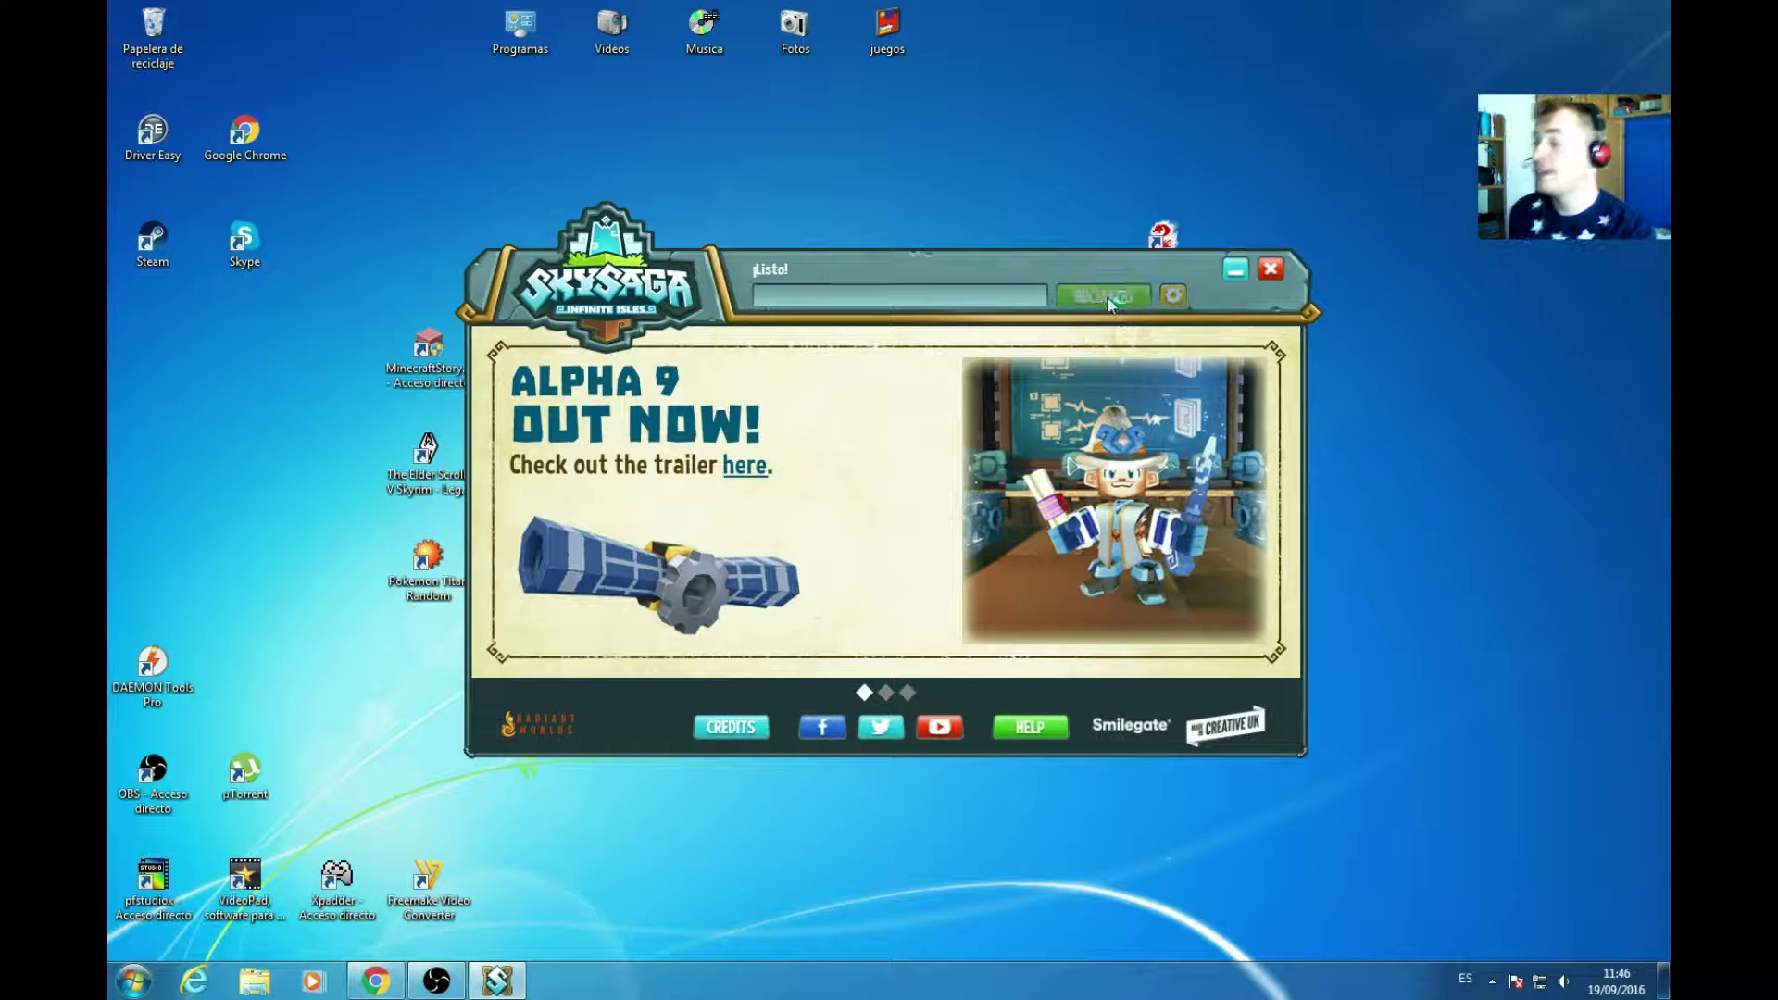